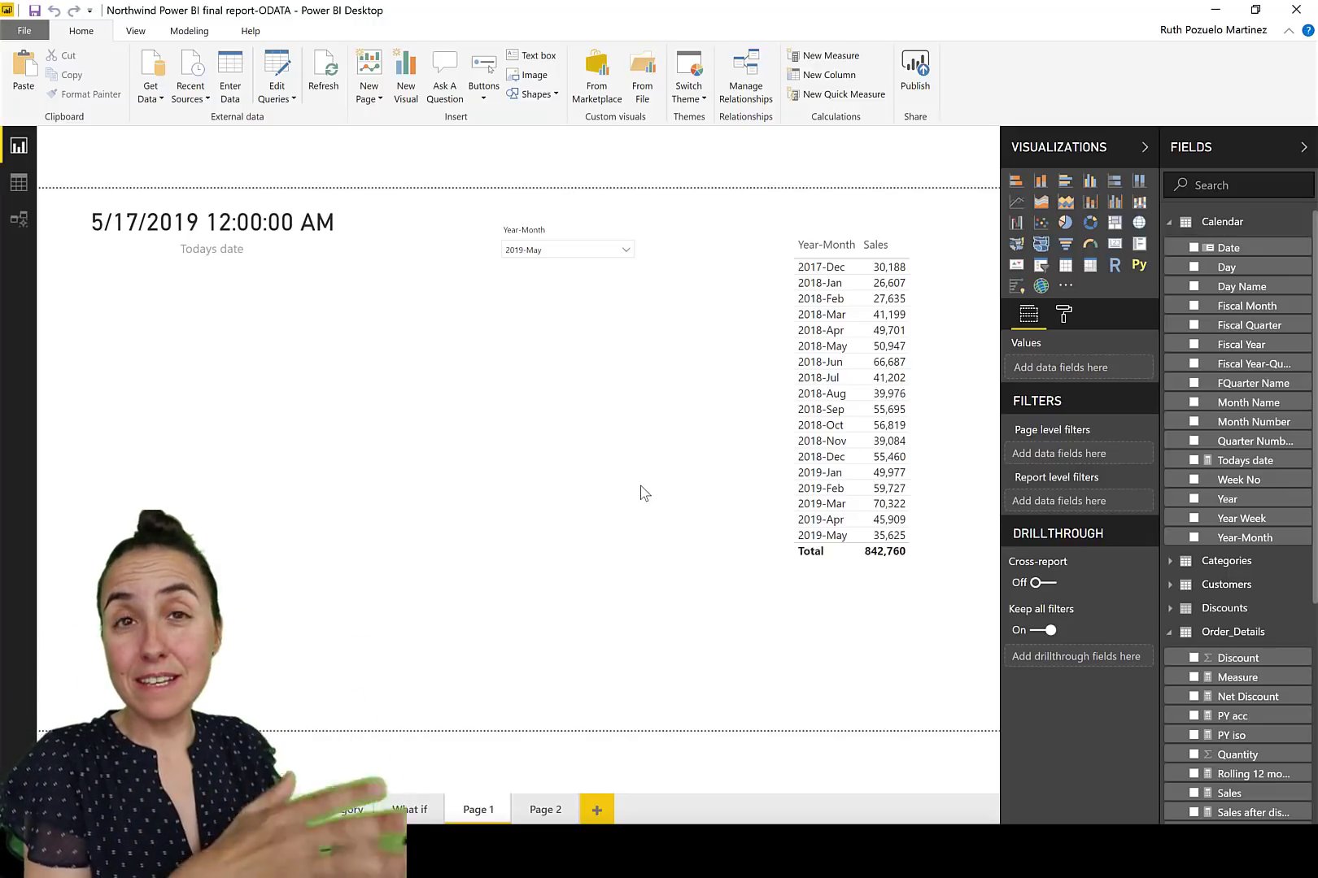
- Collapse the Calendar fields and begin the PM Sales measure as CALCULATE([Sales]
{"action": "left_click", "coordinate": [1169, 222]}
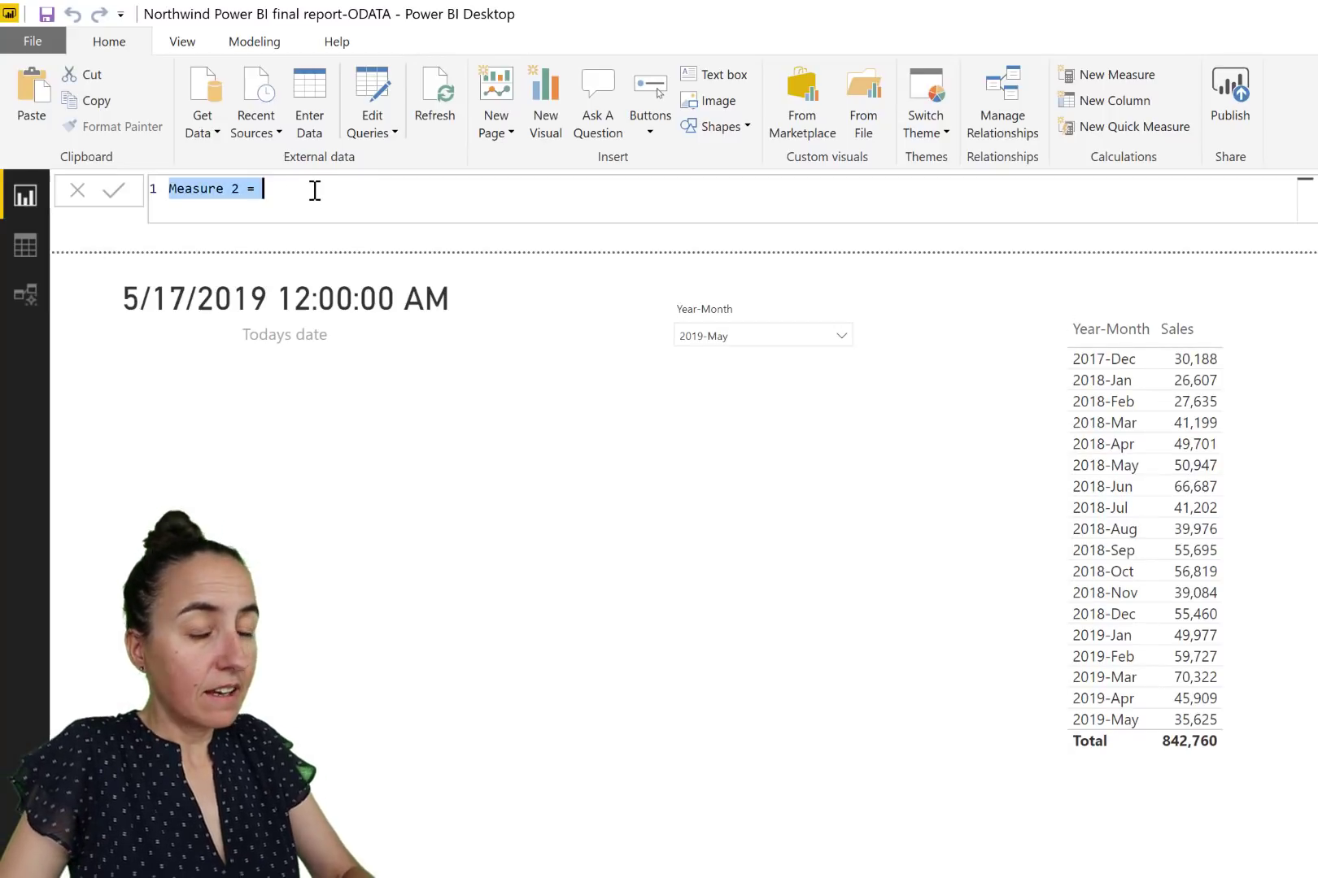
{"action": "type", "text": "PM "}
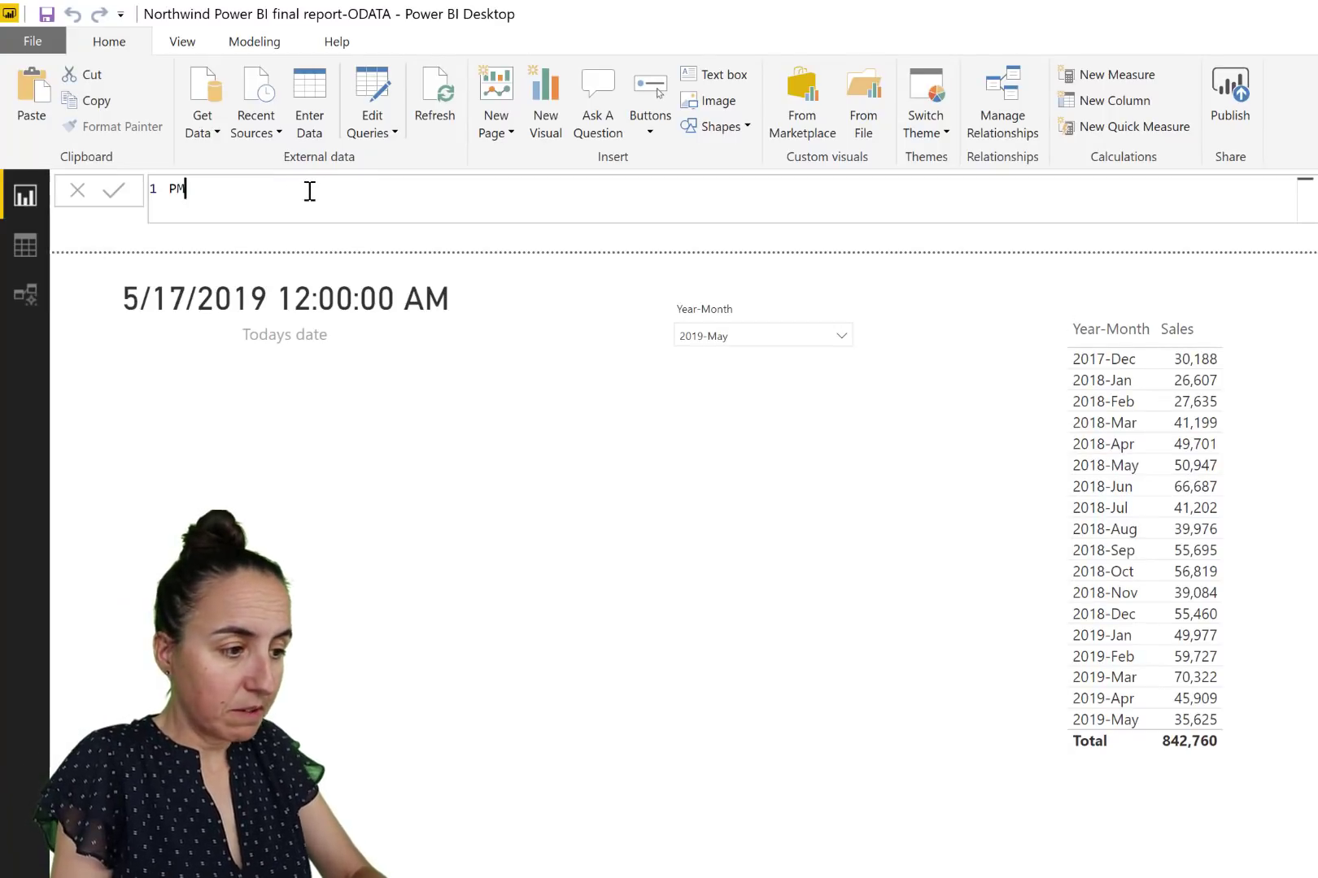
{"action": "type", "text": "Sales="}
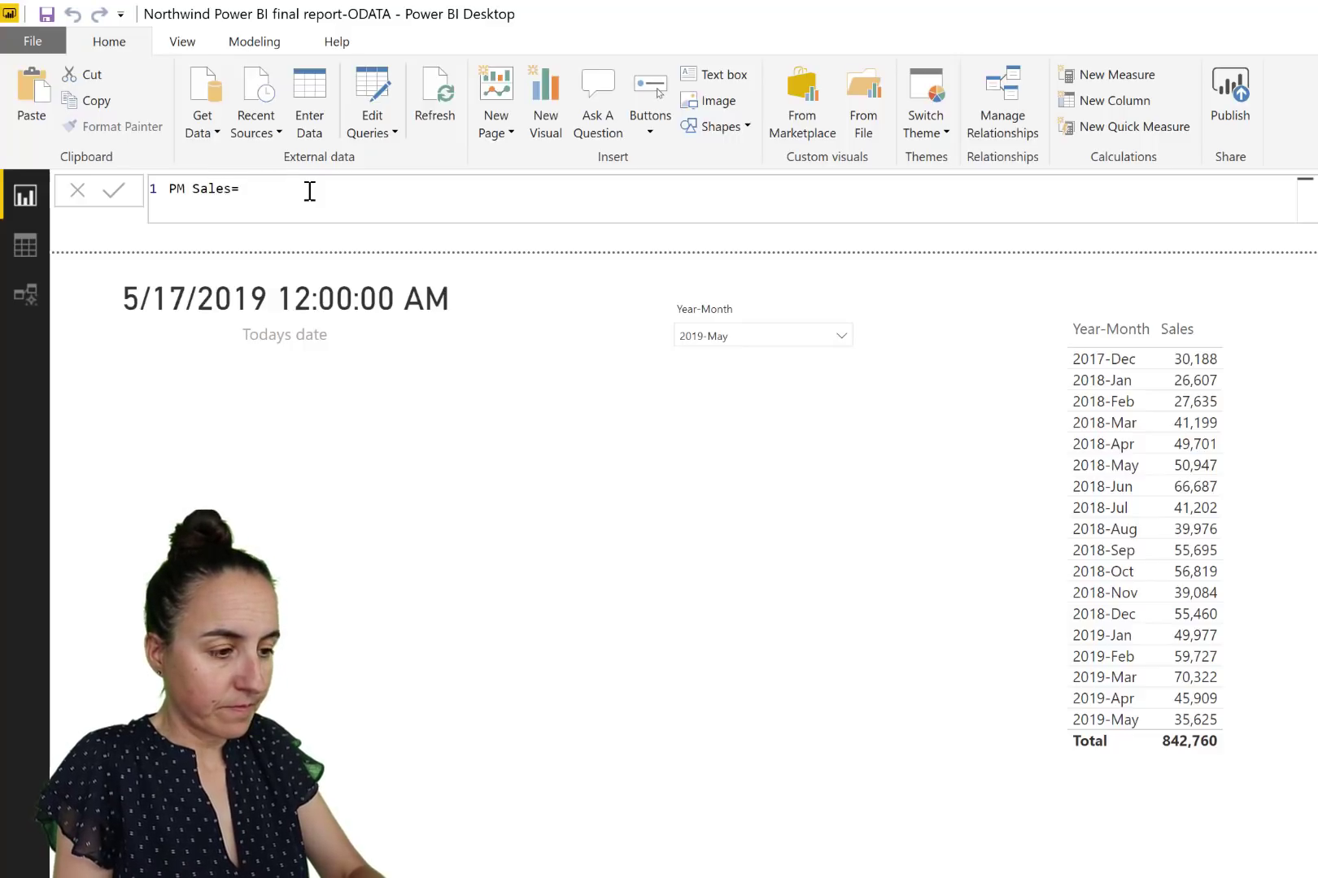
{"action": "key", "text": "shift+Return"}
{"action": "type", "text": "ca"}
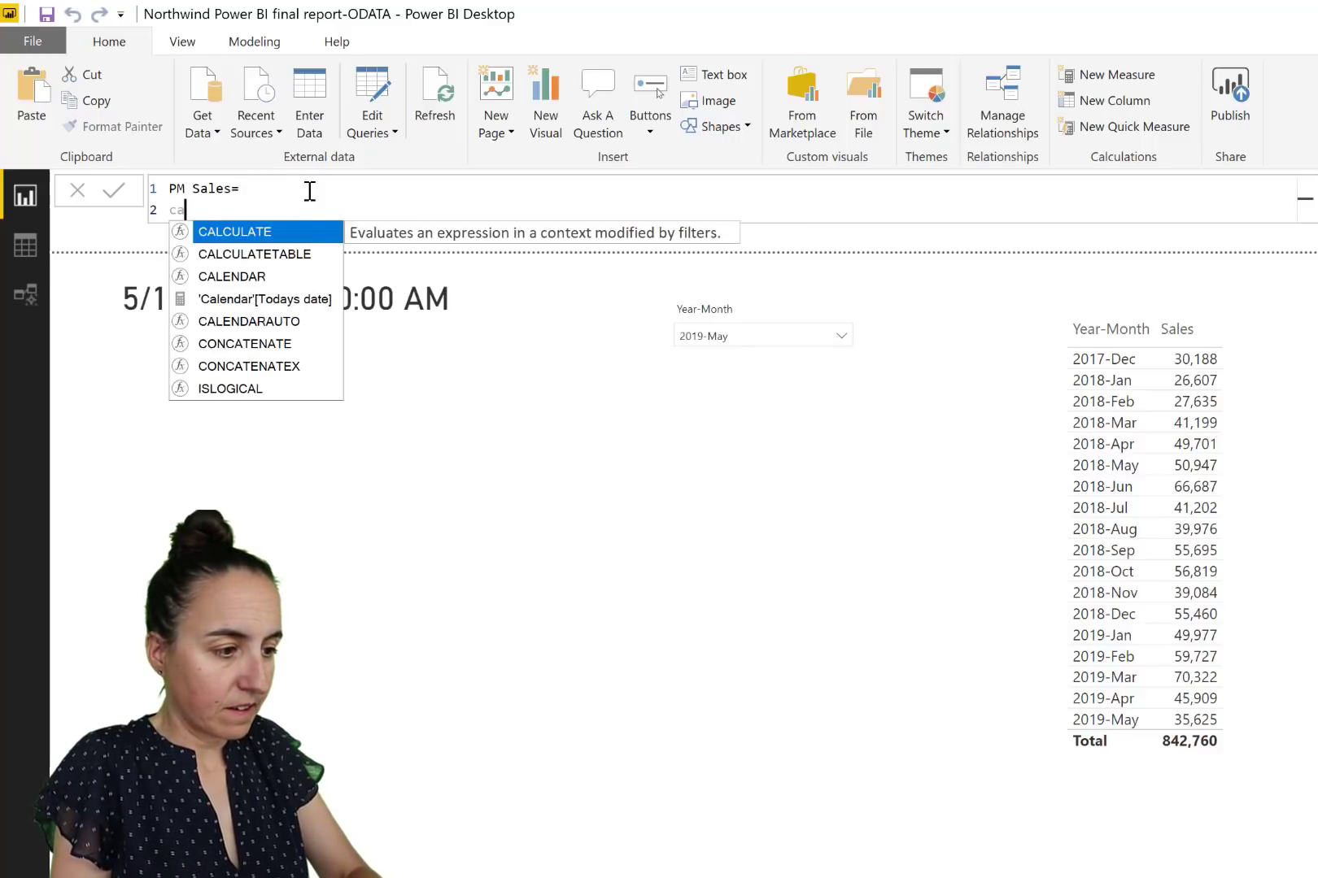
{"action": "key", "text": "Tab"}
{"action": "type", "text": "["}
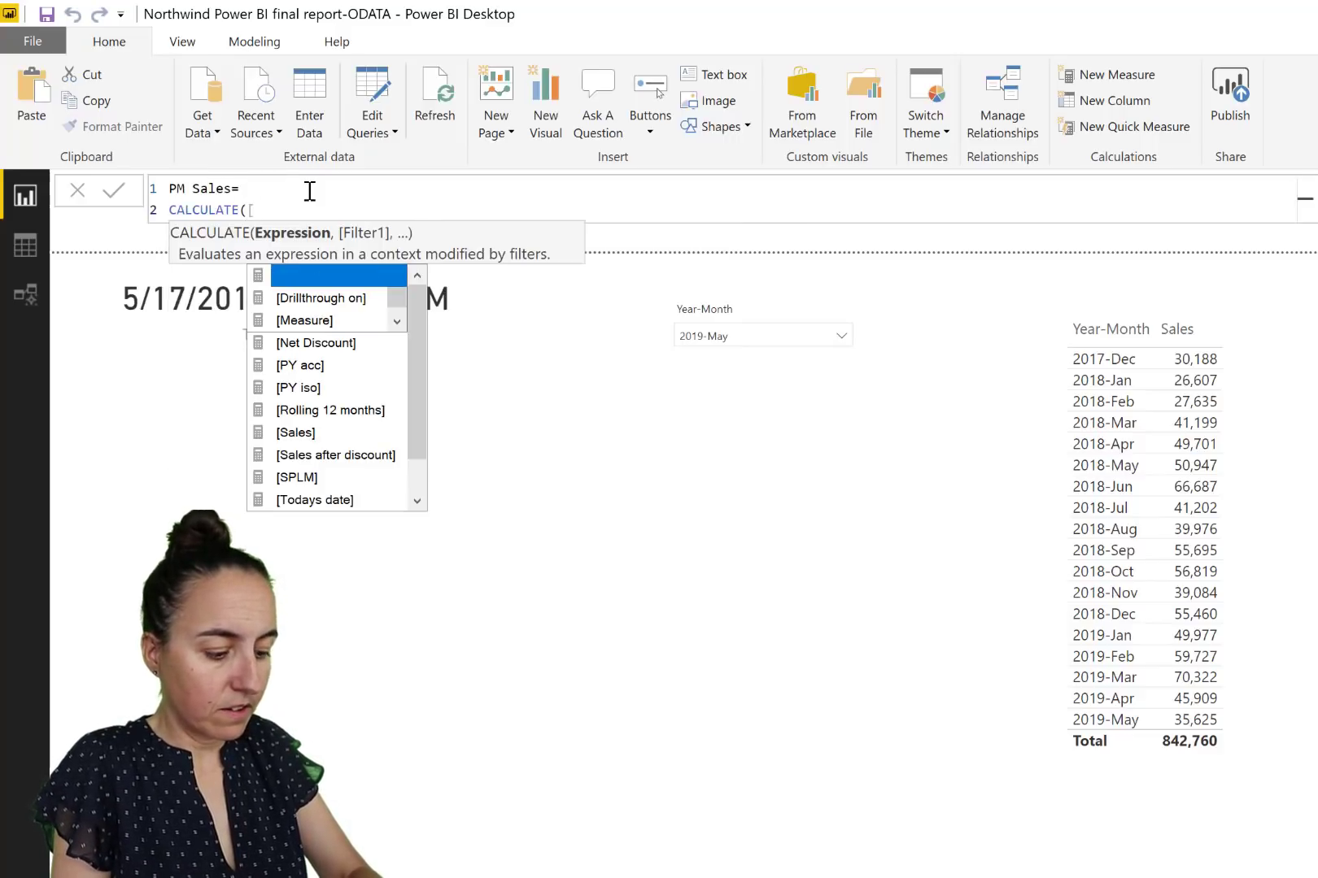
{"action": "type", "text": "Sales"}
{"action": "key", "text": "Tab"}
- Finish the PM Sales formula with PREVIOUSMONTH('Calendar'[Date]) and commit it
{"action": "type", "text": ", "}
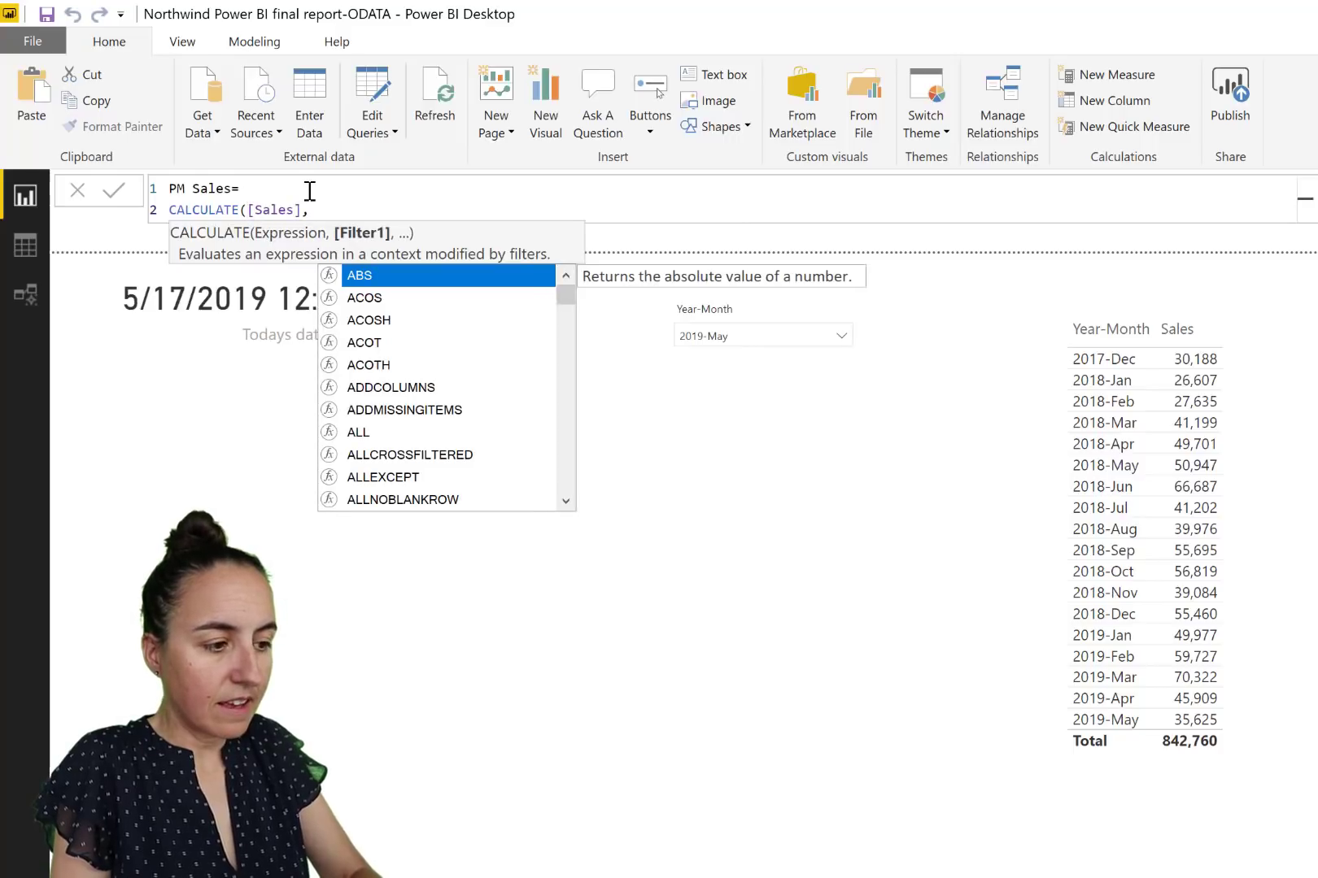
{"action": "type", "text": "pre"}
{"action": "key", "text": "Down"}
{"action": "key", "text": "Tab"}
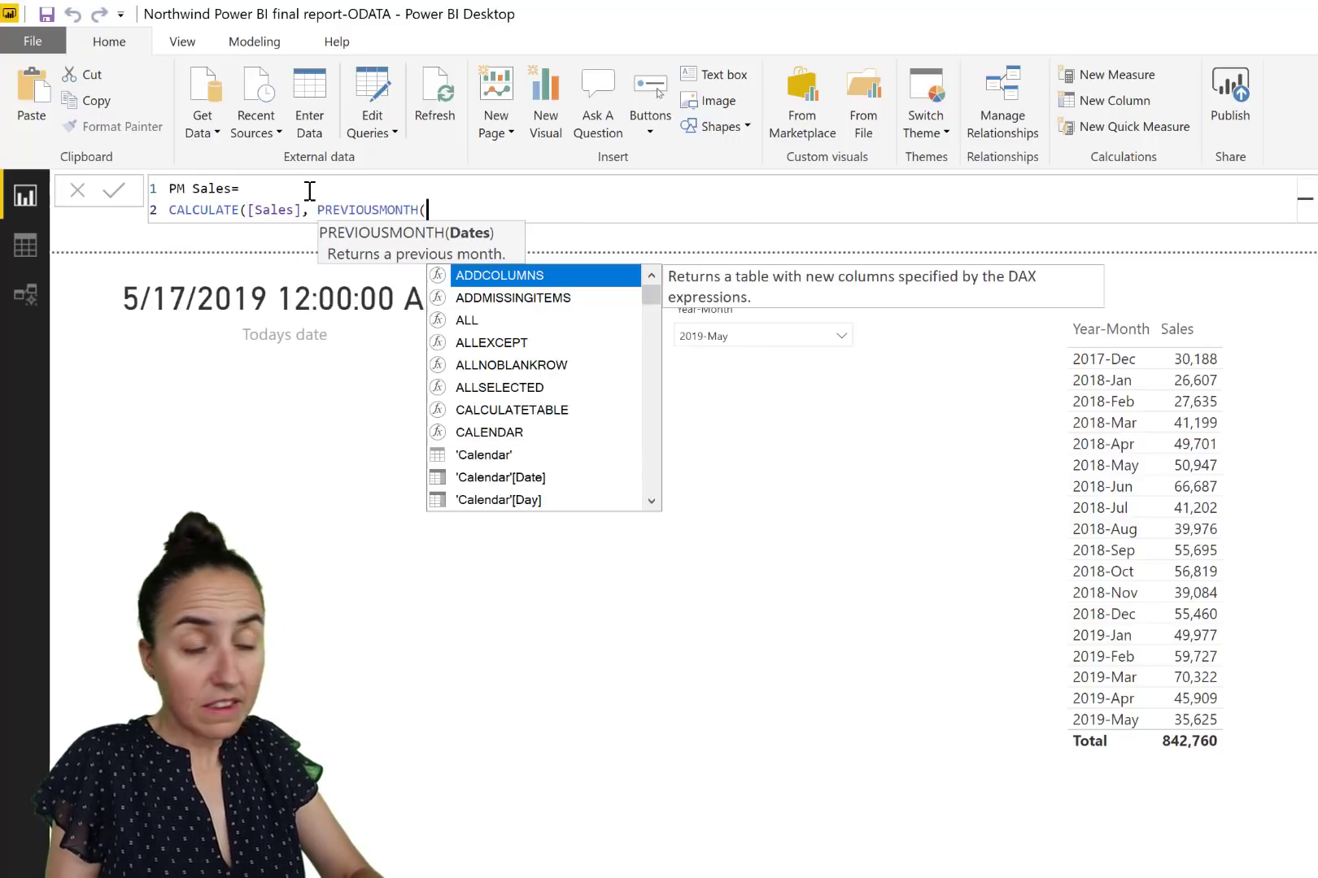
{"action": "type", "text": "cal"}
{"action": "key", "text": "Down"}
{"action": "key", "text": "Down"}
{"action": "key", "text": "Down"}
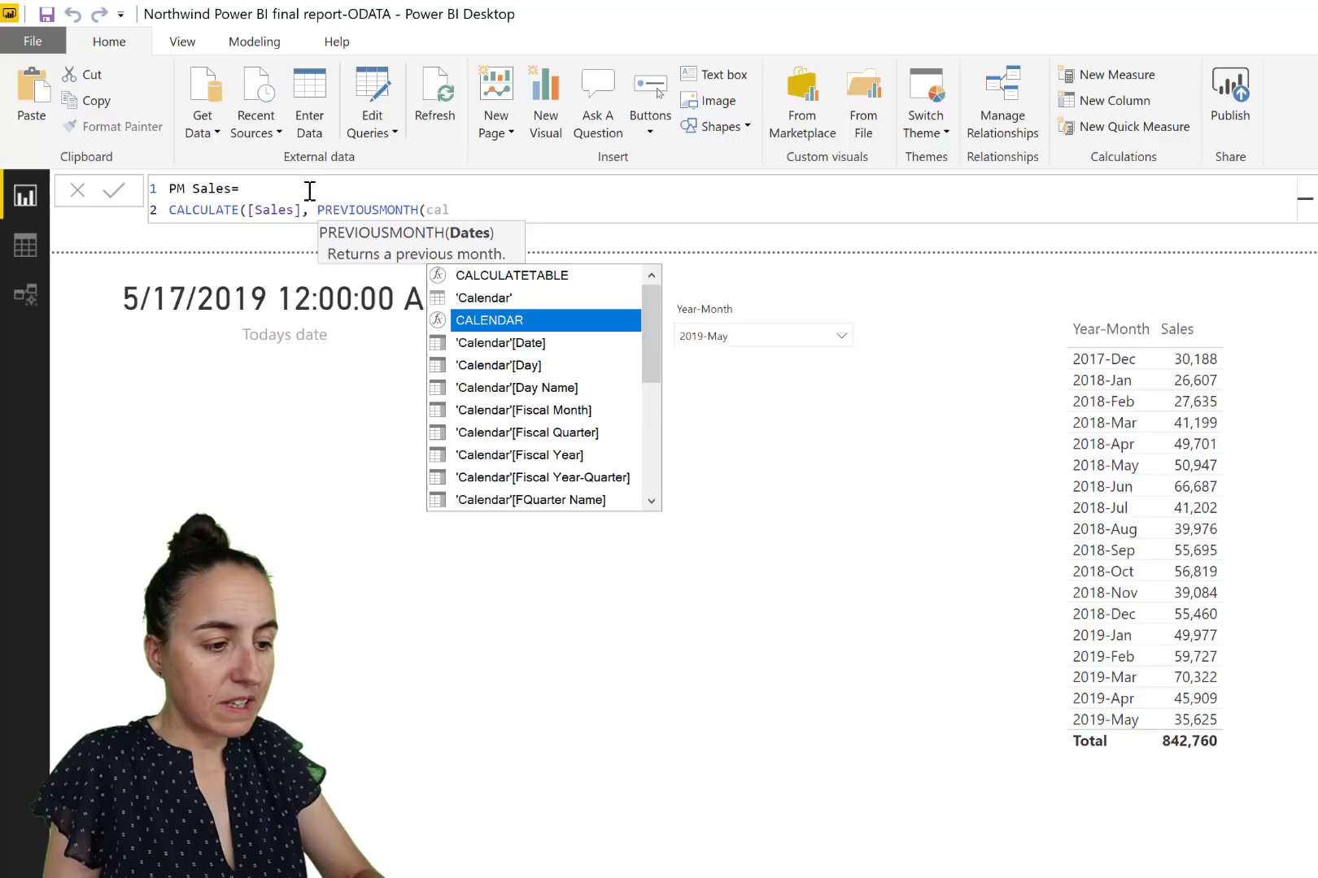
{"action": "key", "text": "Tab"}
{"action": "type", "text": ")"}
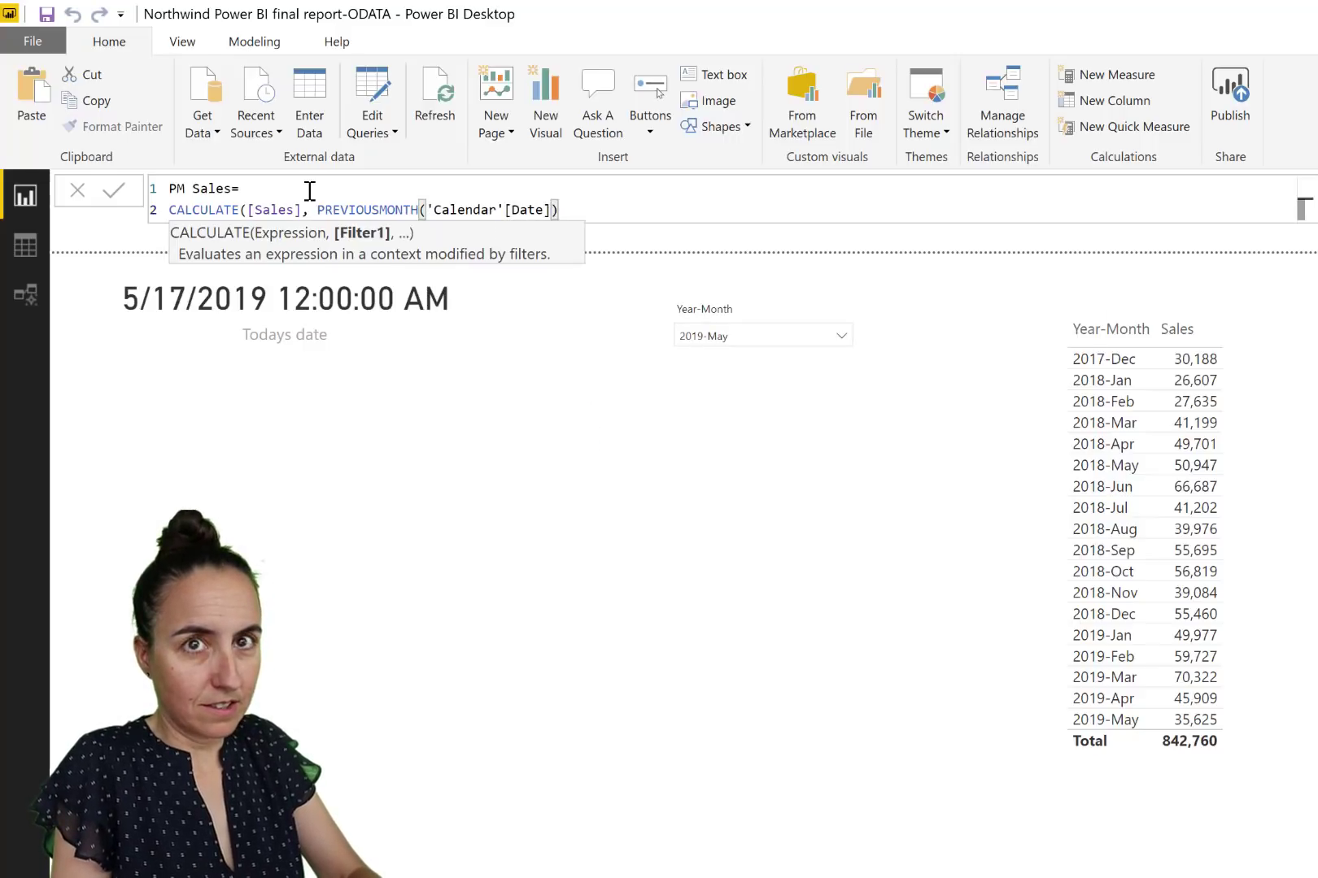
{"action": "type", "text": ")"}
{"action": "key", "text": "Up"}
{"action": "key", "text": "Left"}
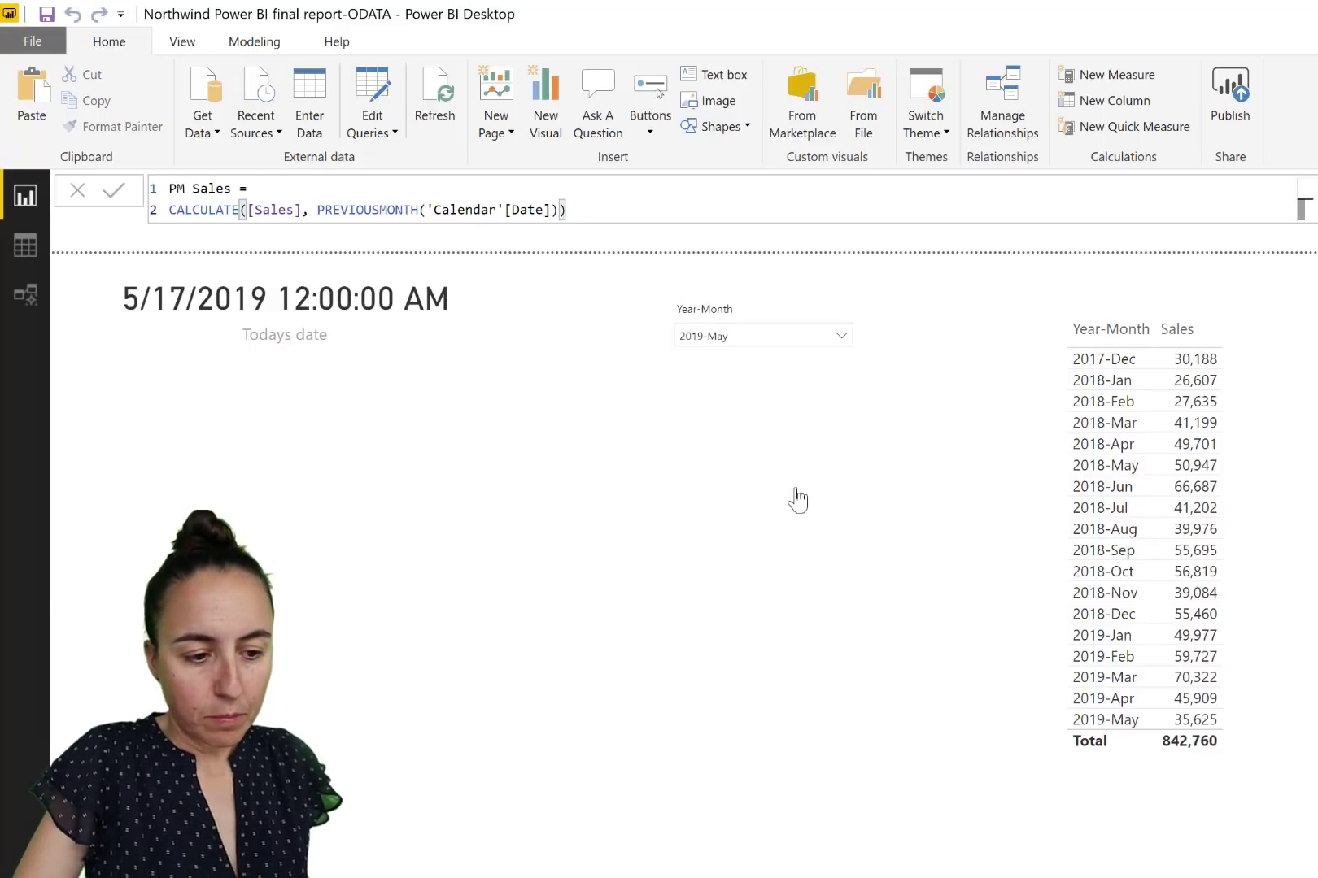
- Add PM Sales as a card, shrink it to a short height, and place it below the slicer
{"action": "left_click_drag", "start_coordinate": [794, 499], "coordinate": [768, 470]}
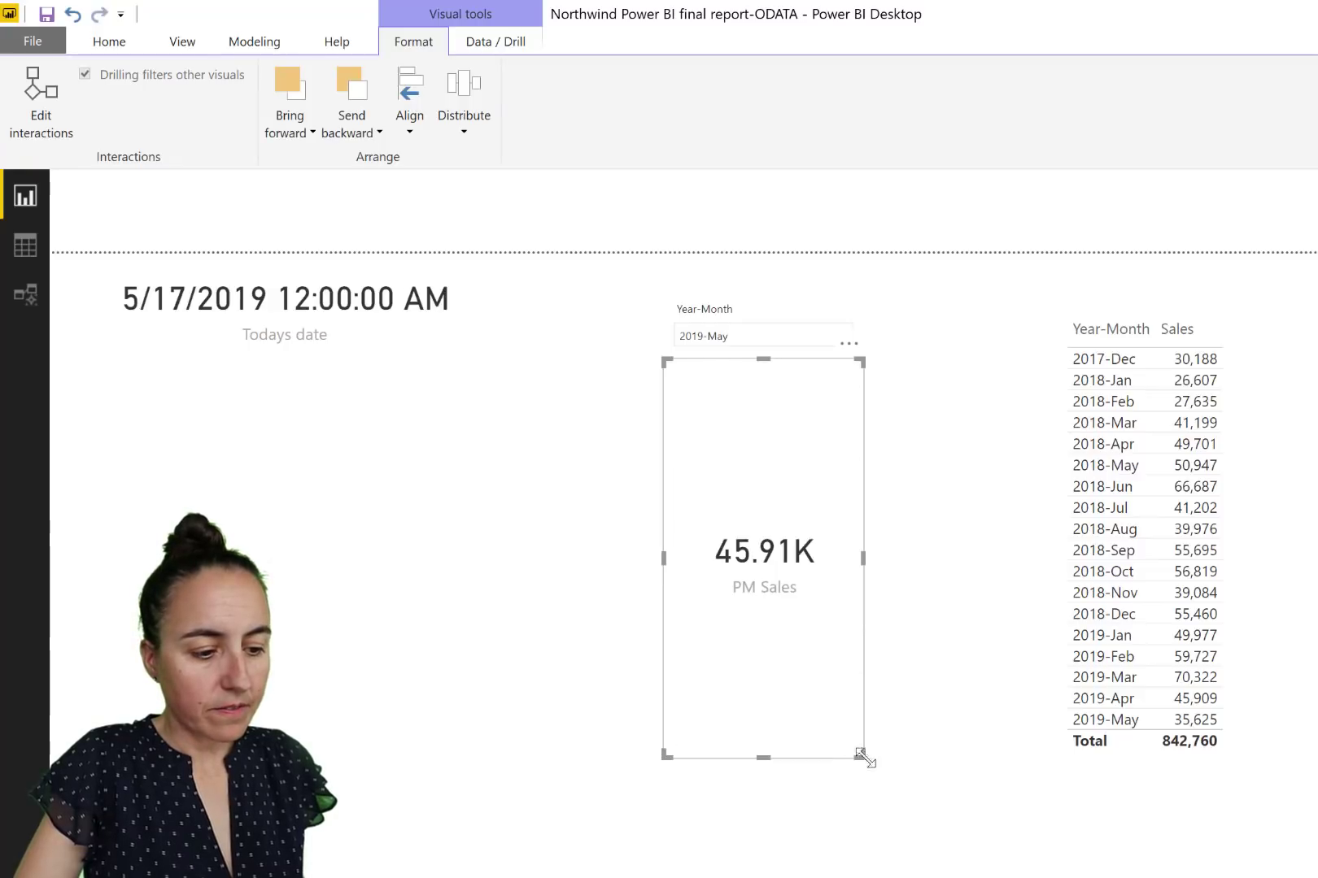
{"action": "left_click", "coordinate": [860, 664]}
{"action": "left_click", "coordinate": [858, 759]}
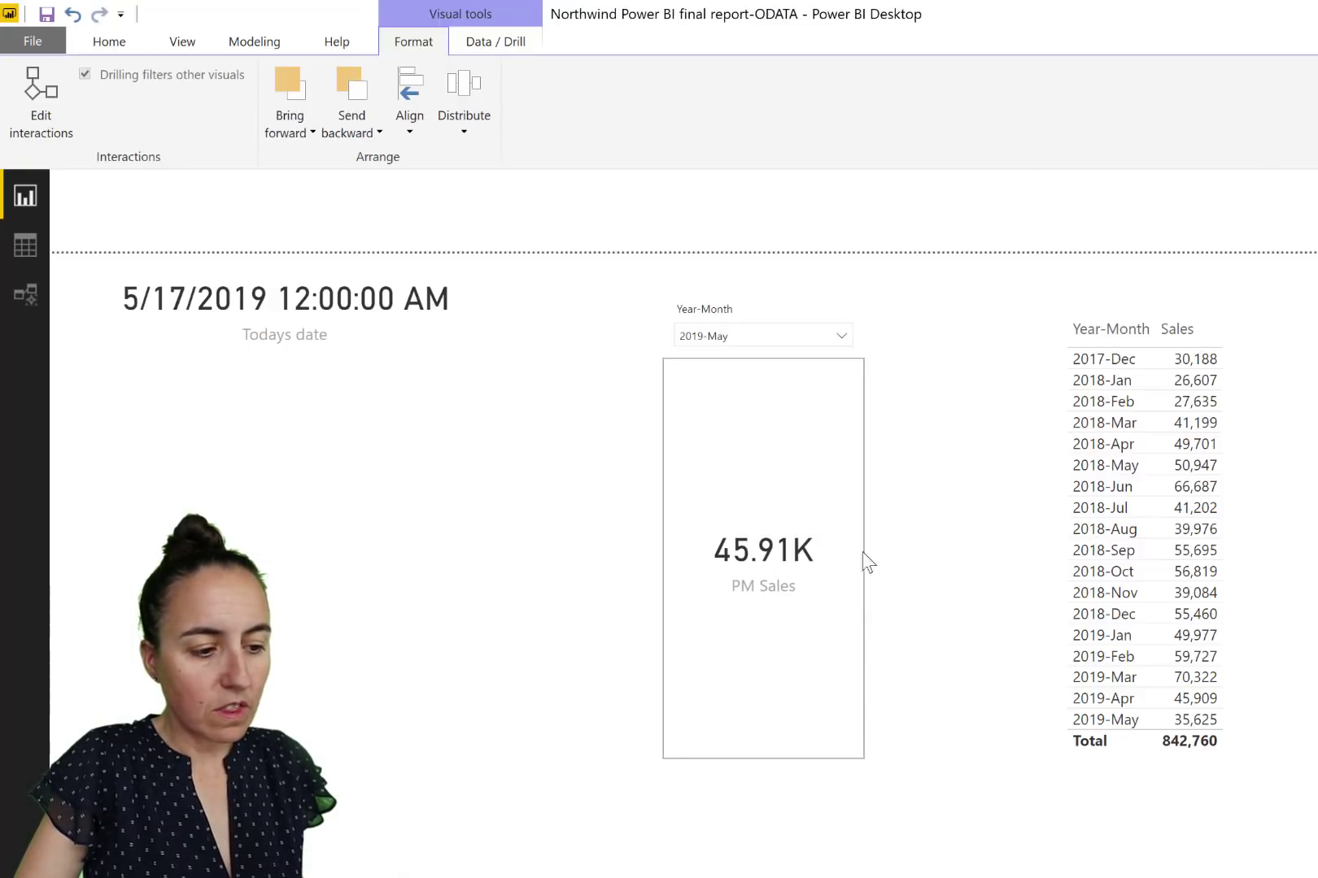
{"action": "left_click_drag", "start_coordinate": [773, 759], "coordinate": [772, 468]}
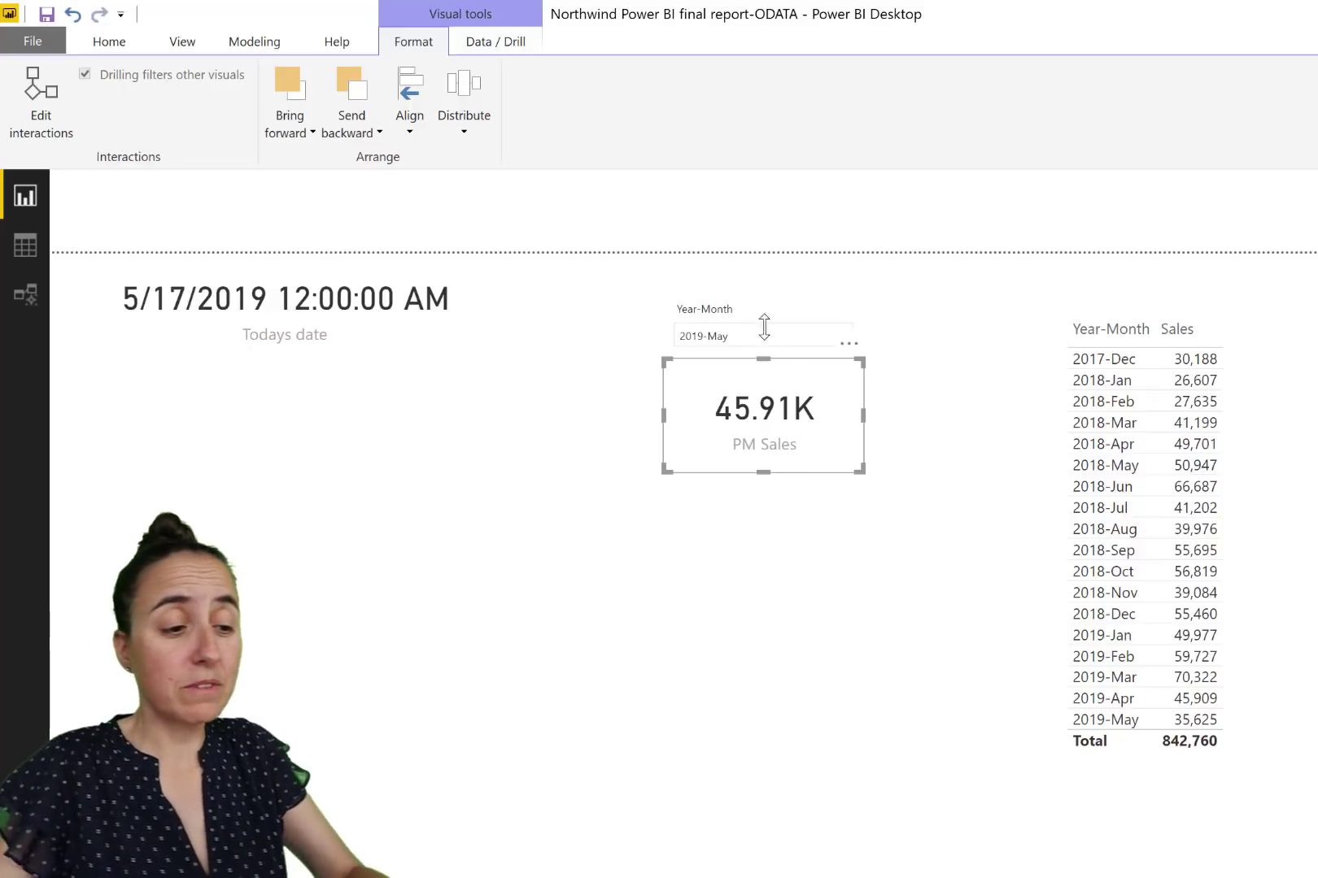
{"action": "left_click_drag", "start_coordinate": [817, 402], "coordinate": [823, 473]}
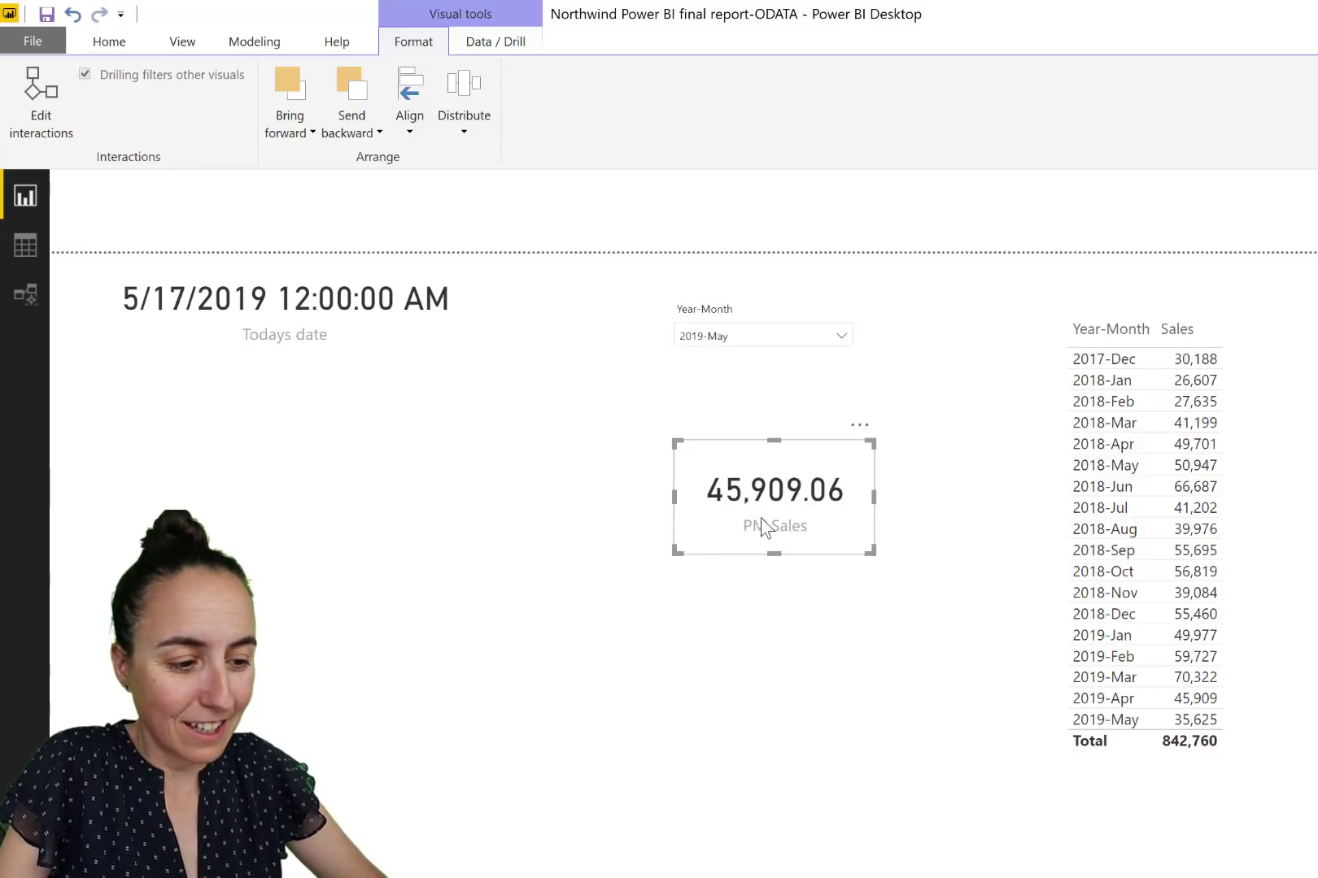
{"action": "mouse_move", "coordinate": [717, 502]}
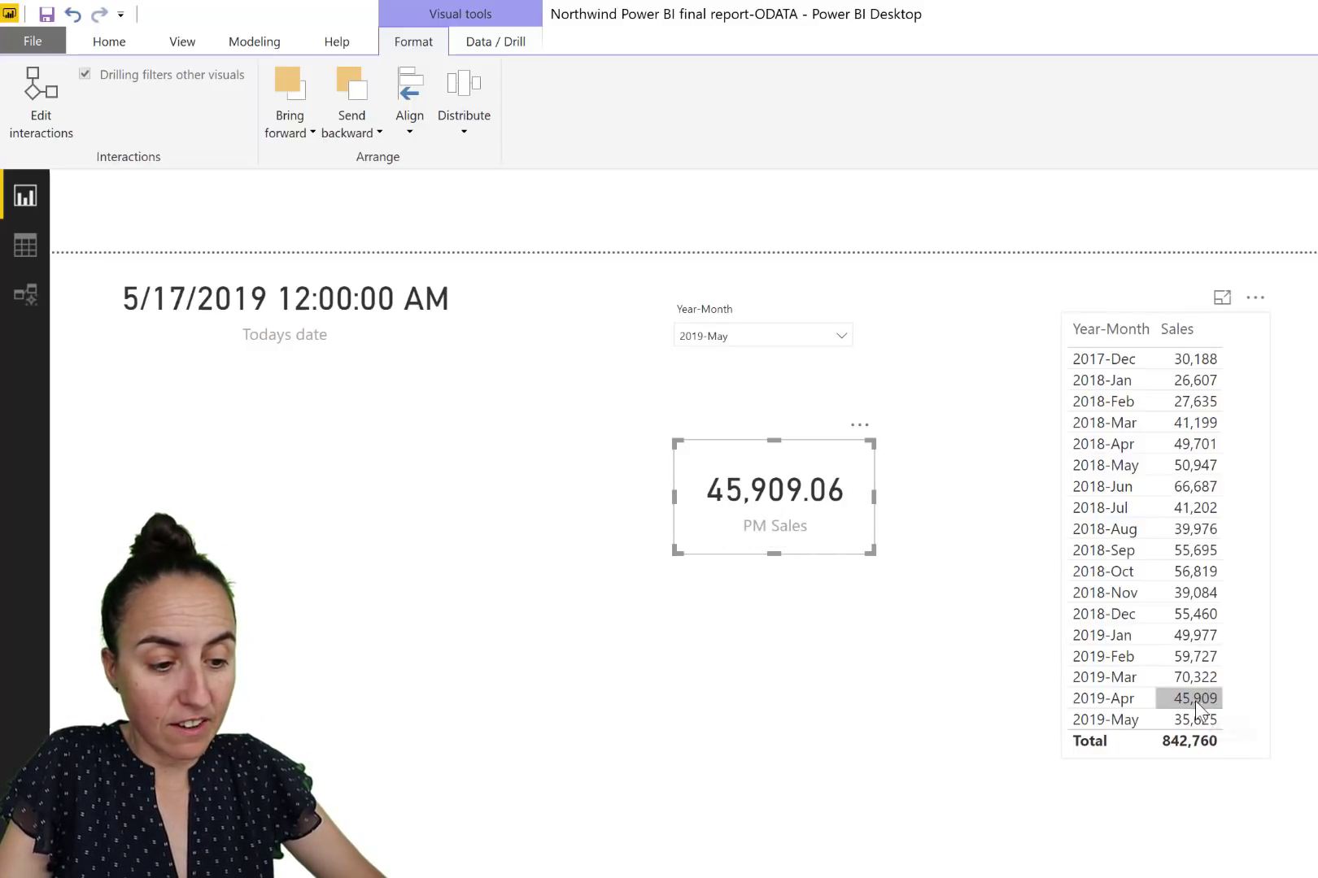
{"action": "mouse_move", "coordinate": [1188, 704]}
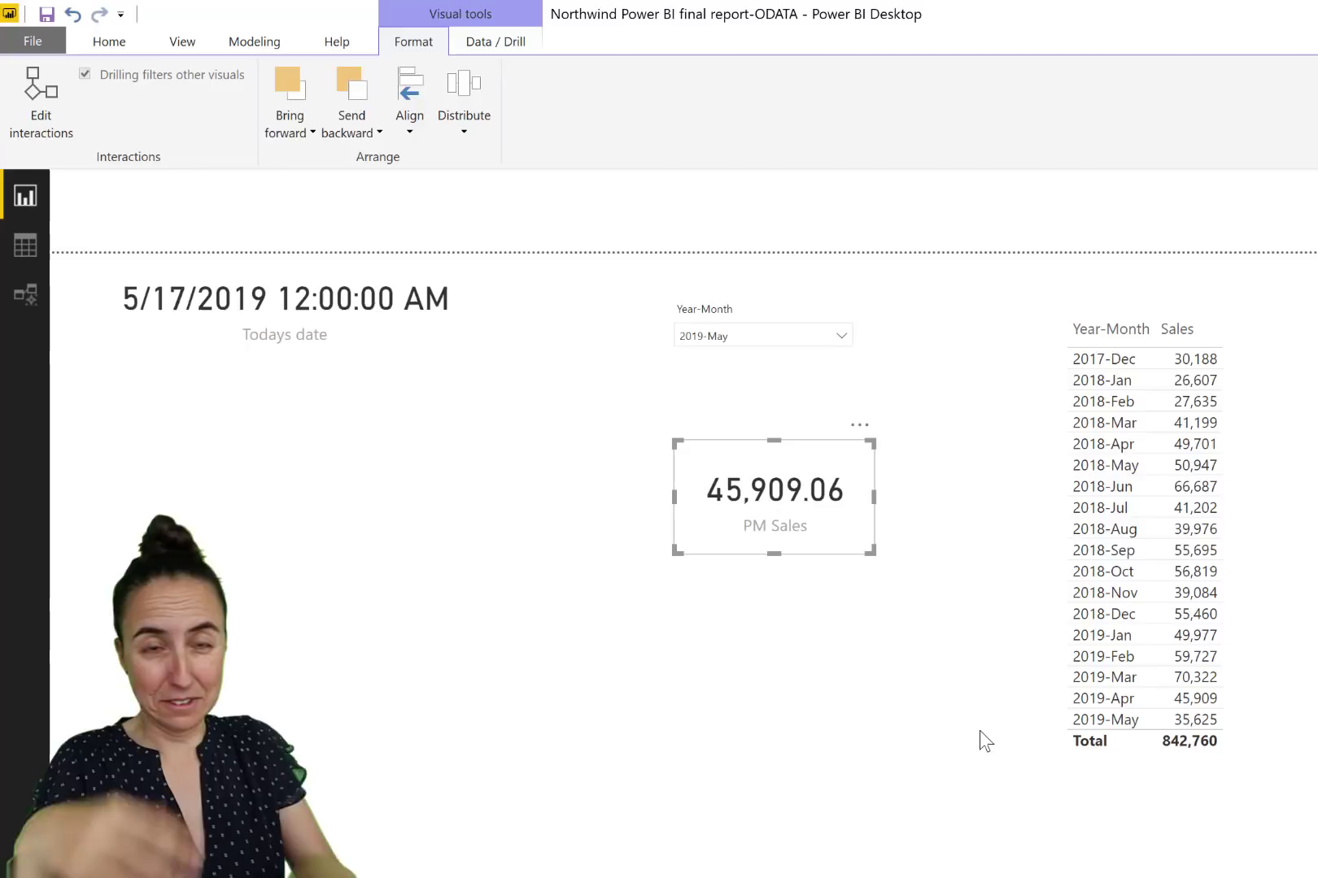
- Create a new measure and replace its default name with SPLM Sales
{"action": "left_click", "coordinate": [913, 697]}
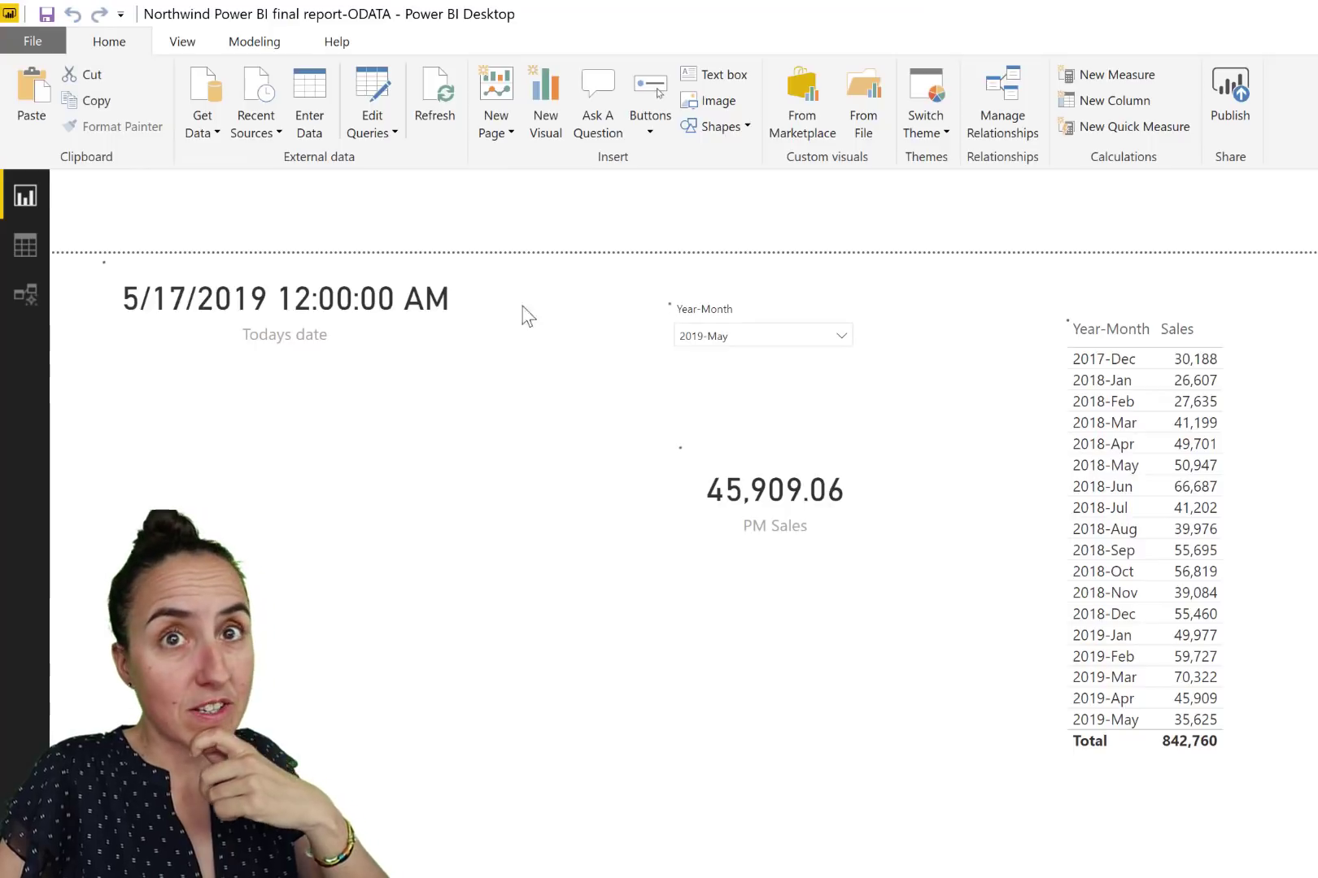
{"action": "key", "text": "alt+h"}
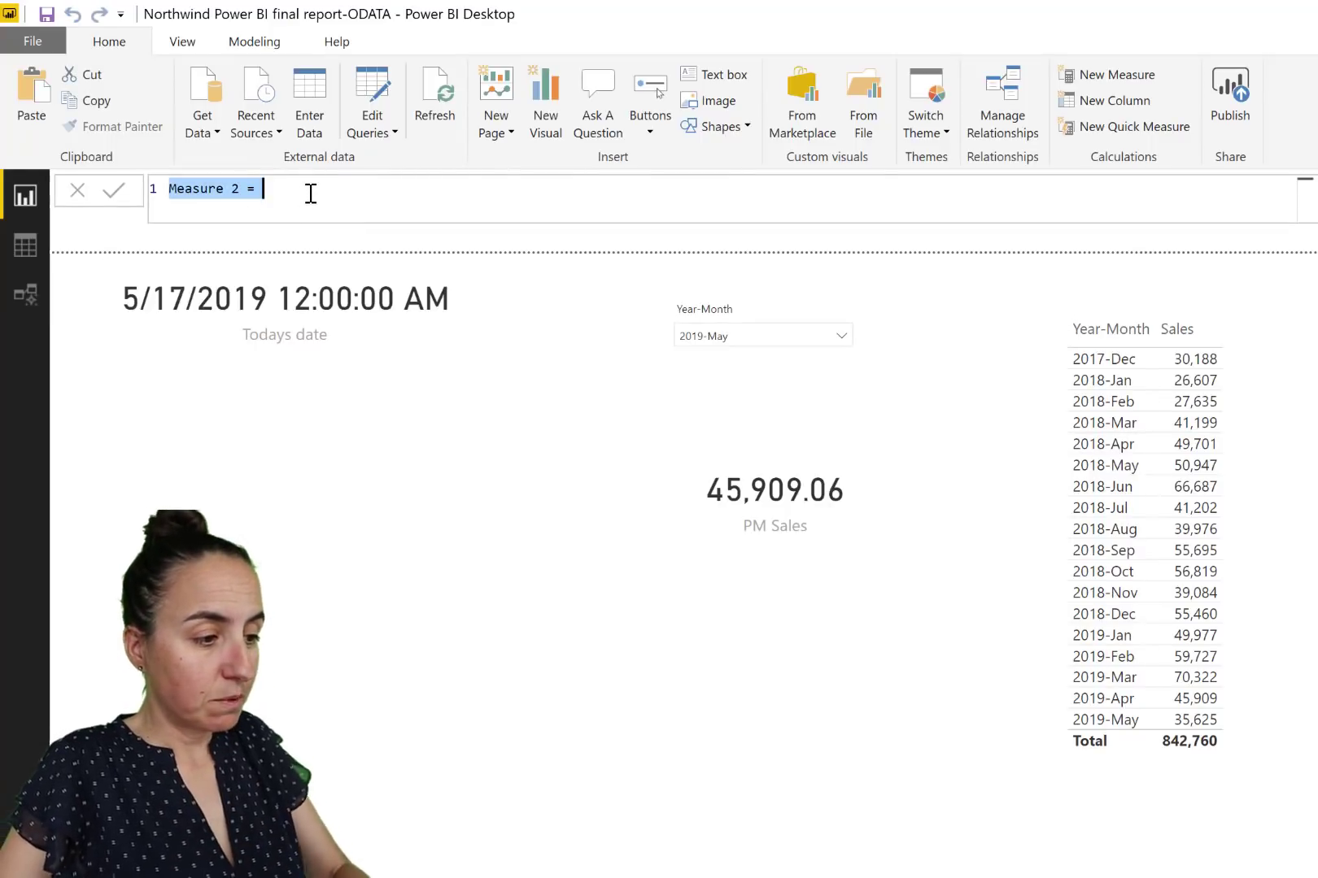
{"action": "left_click_drag", "start_coordinate": [309, 193], "coordinate": [66, 162]}
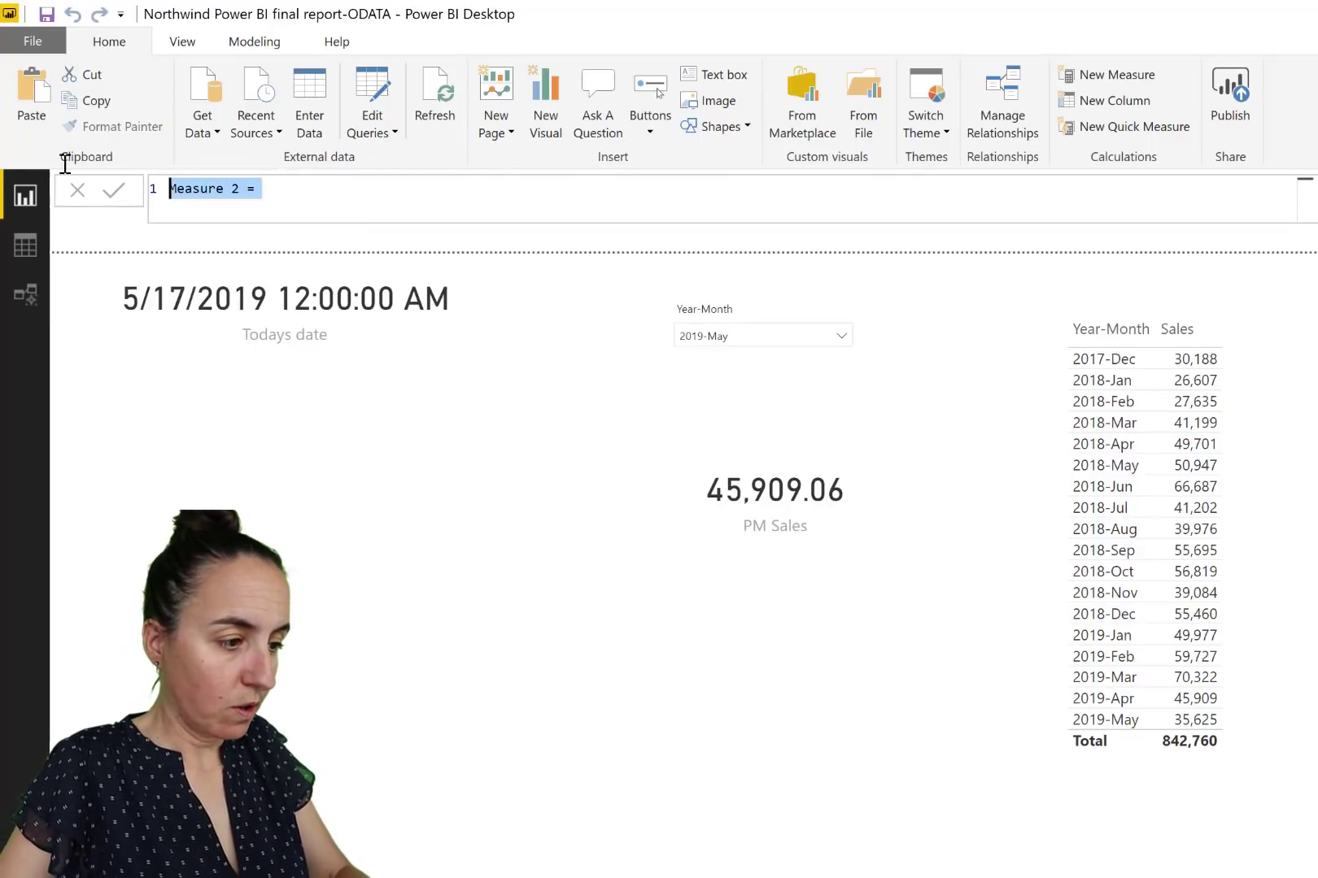
{"action": "type", "text": "sPLM Sa"}
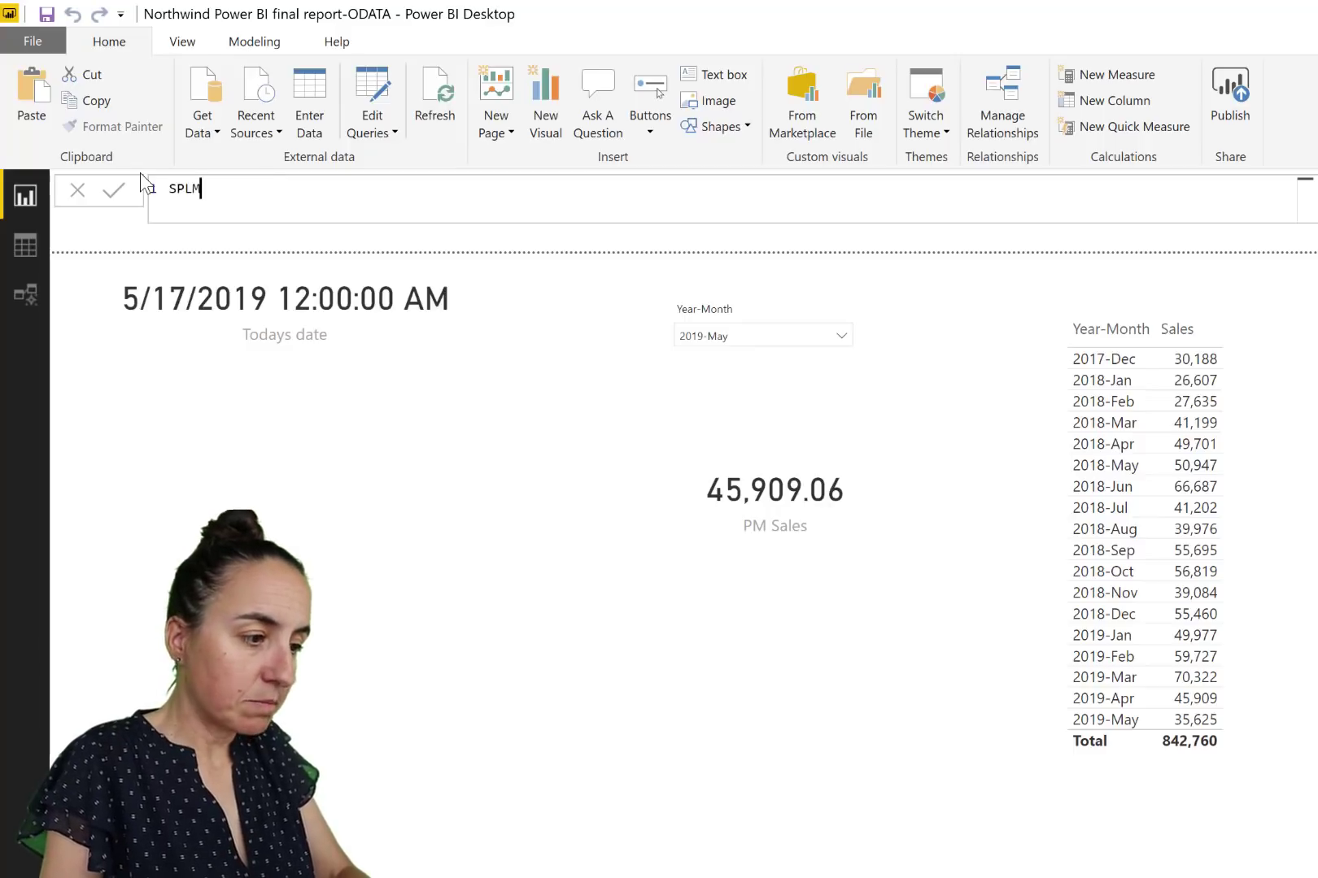
{"action": "type", "text": "les="}
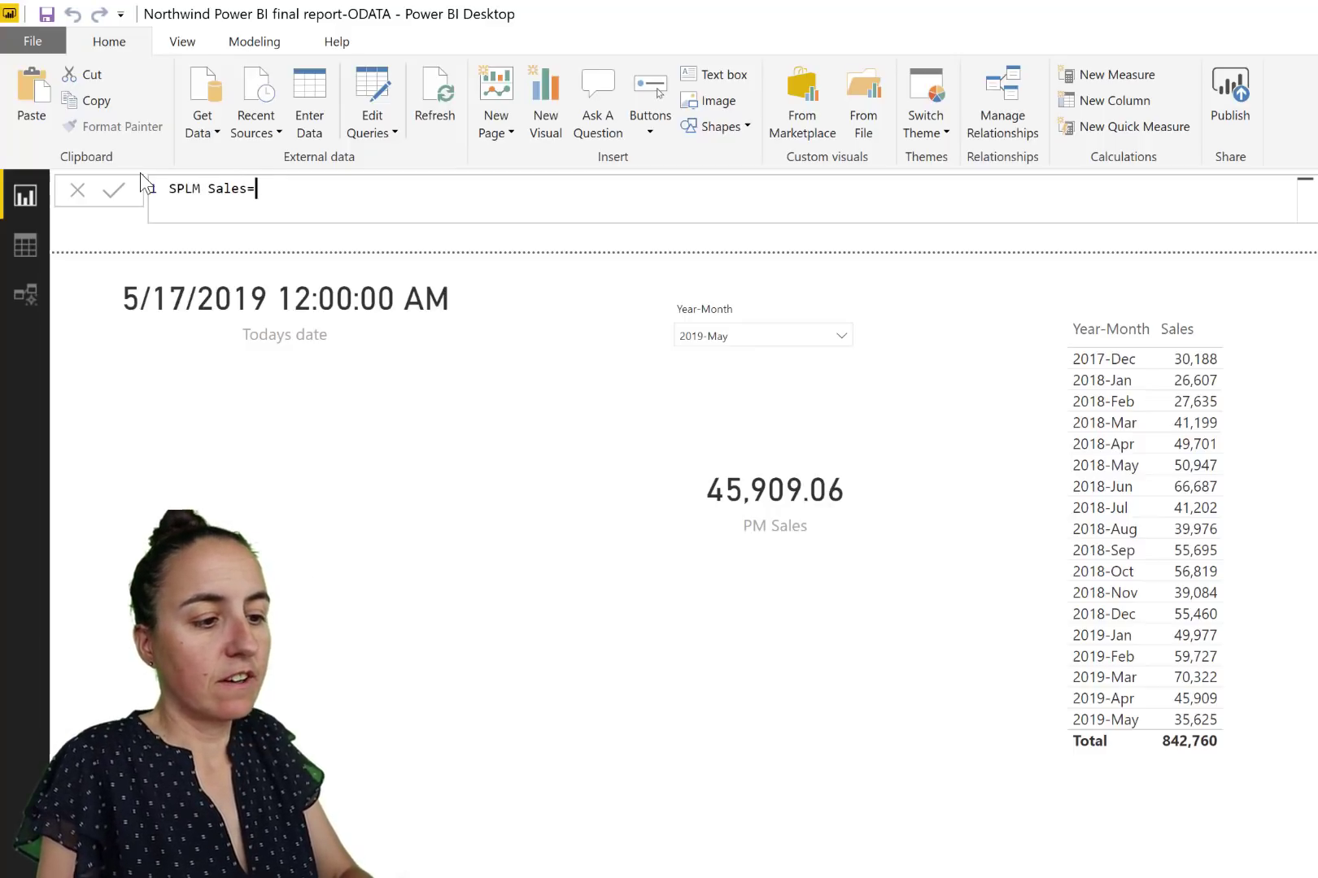
- Begin the SPLM Sales formula with CALCULATE([Sales], followed by a new line
{"action": "key", "text": "shift+Return"}
{"action": "type", "text": "cal"}
{"action": "key", "text": "Tab"}
{"action": "type", "text": "["}
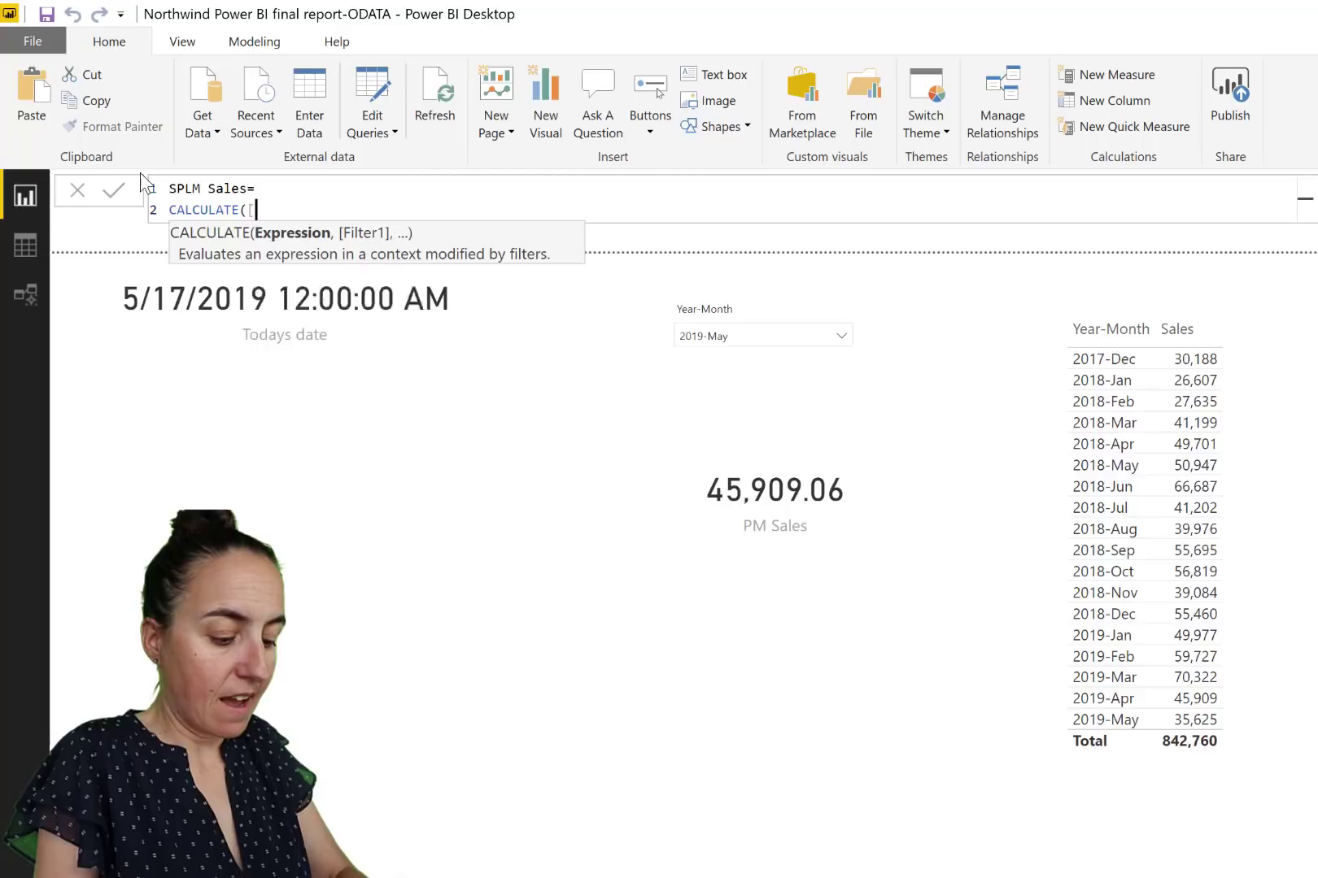
{"action": "key", "text": "Tab"}
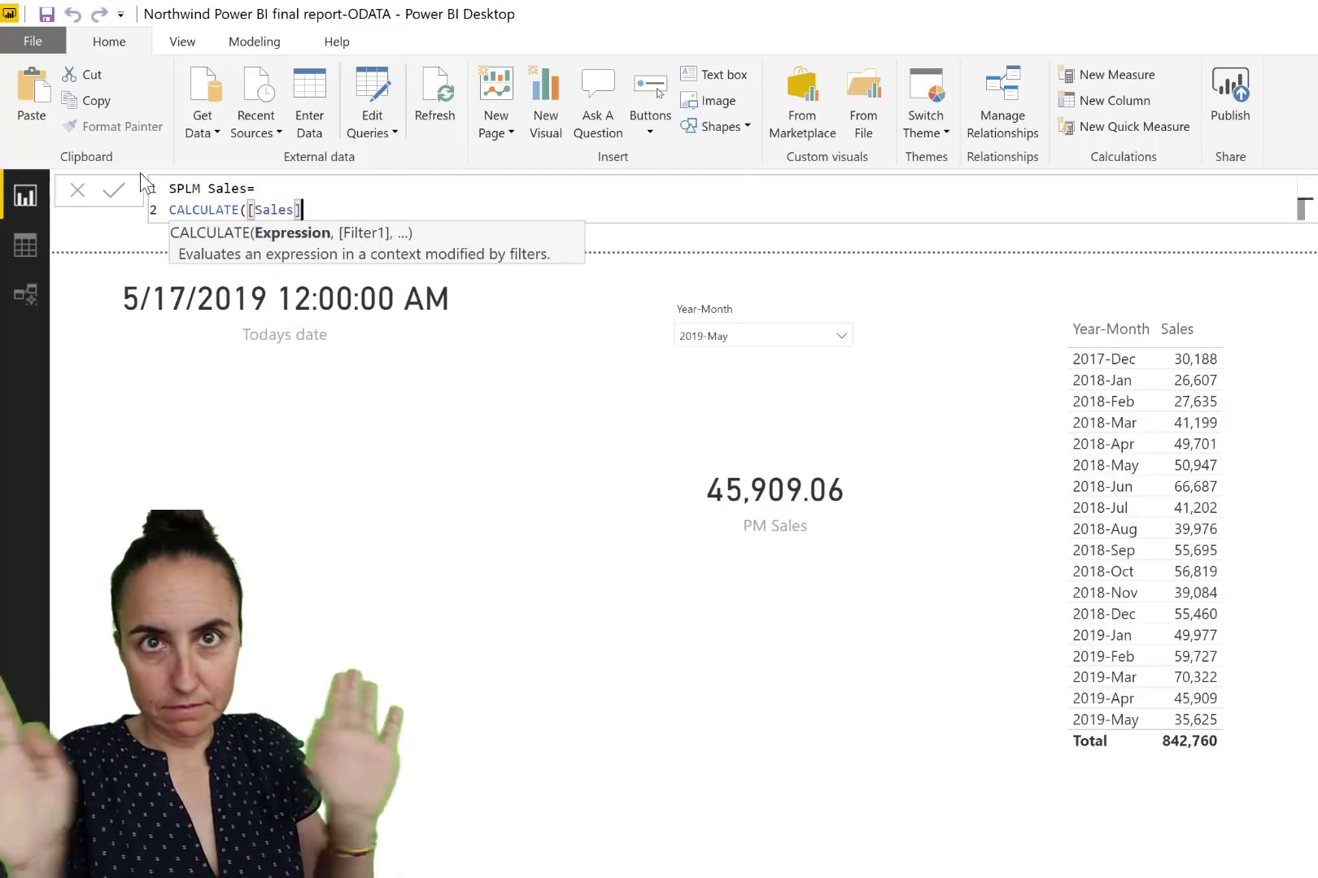
{"action": "type", "text": ","}
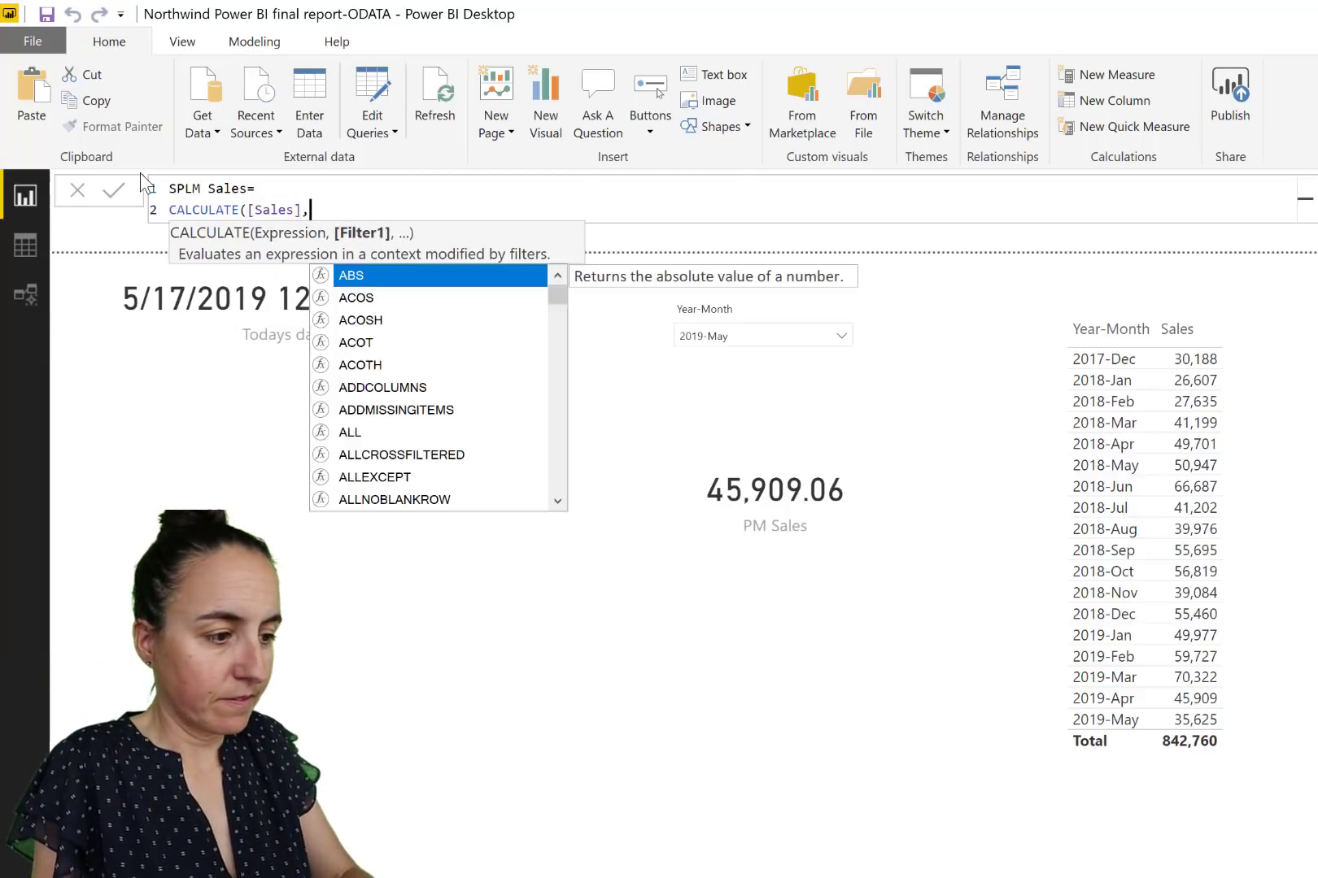
{"action": "key", "text": "shift+Return"}
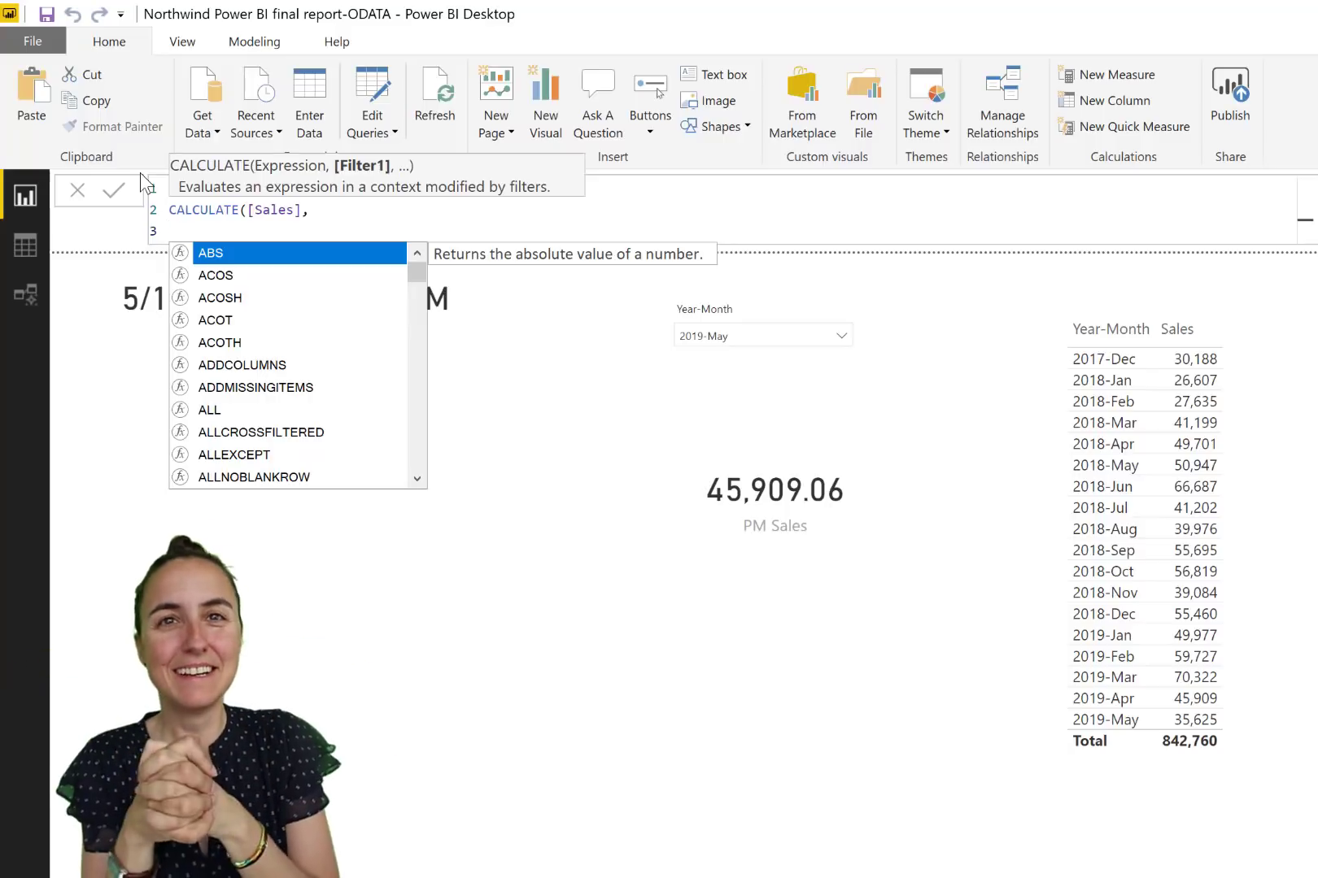
- Enter DATEADD(FILTER(DATESMTD('Calendar'[Date]) as the start of the date filter
{"action": "type", "text": "da"}
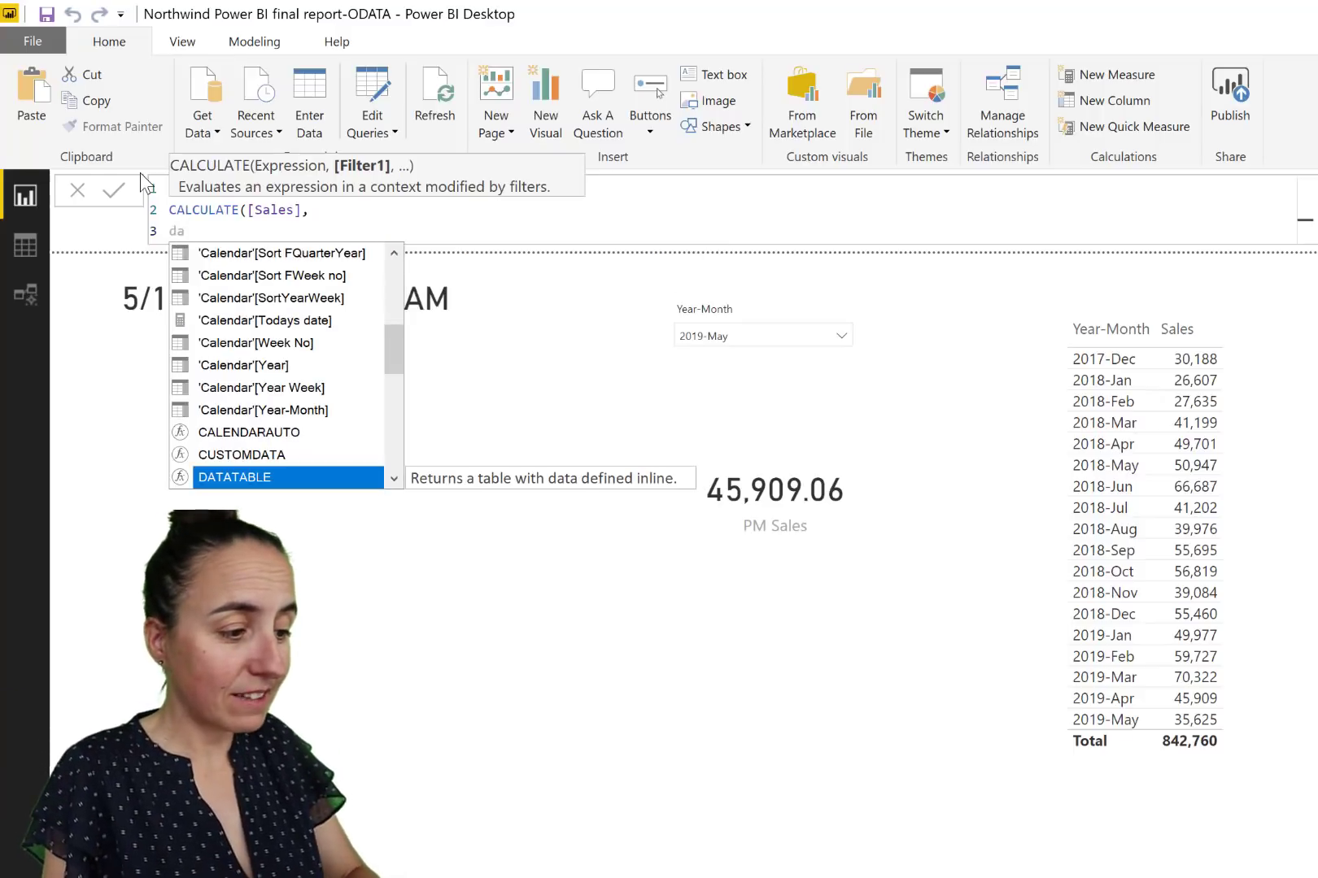
{"action": "type", "text": "te"}
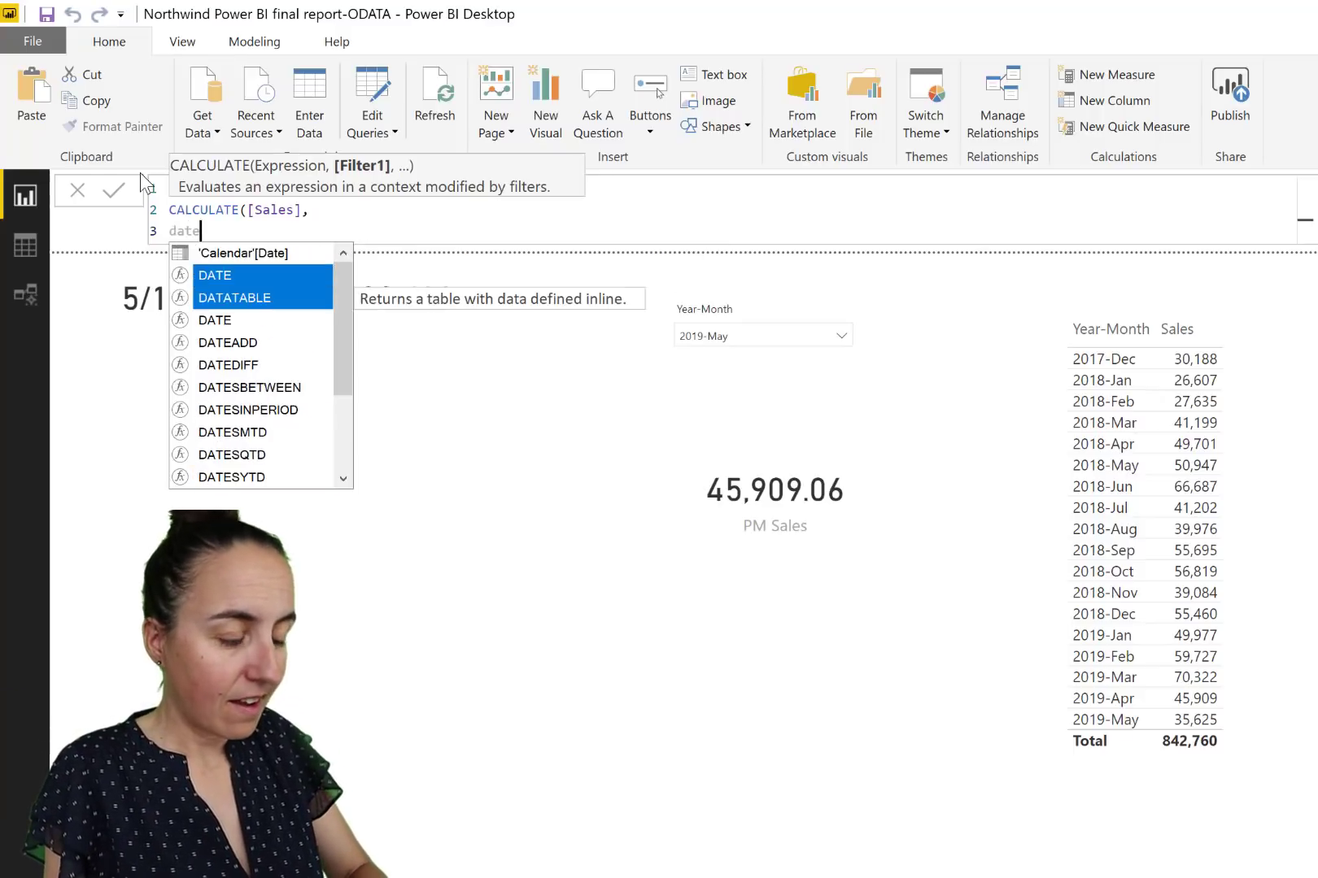
{"action": "key", "text": "Down"}
{"action": "key", "text": "Tab"}
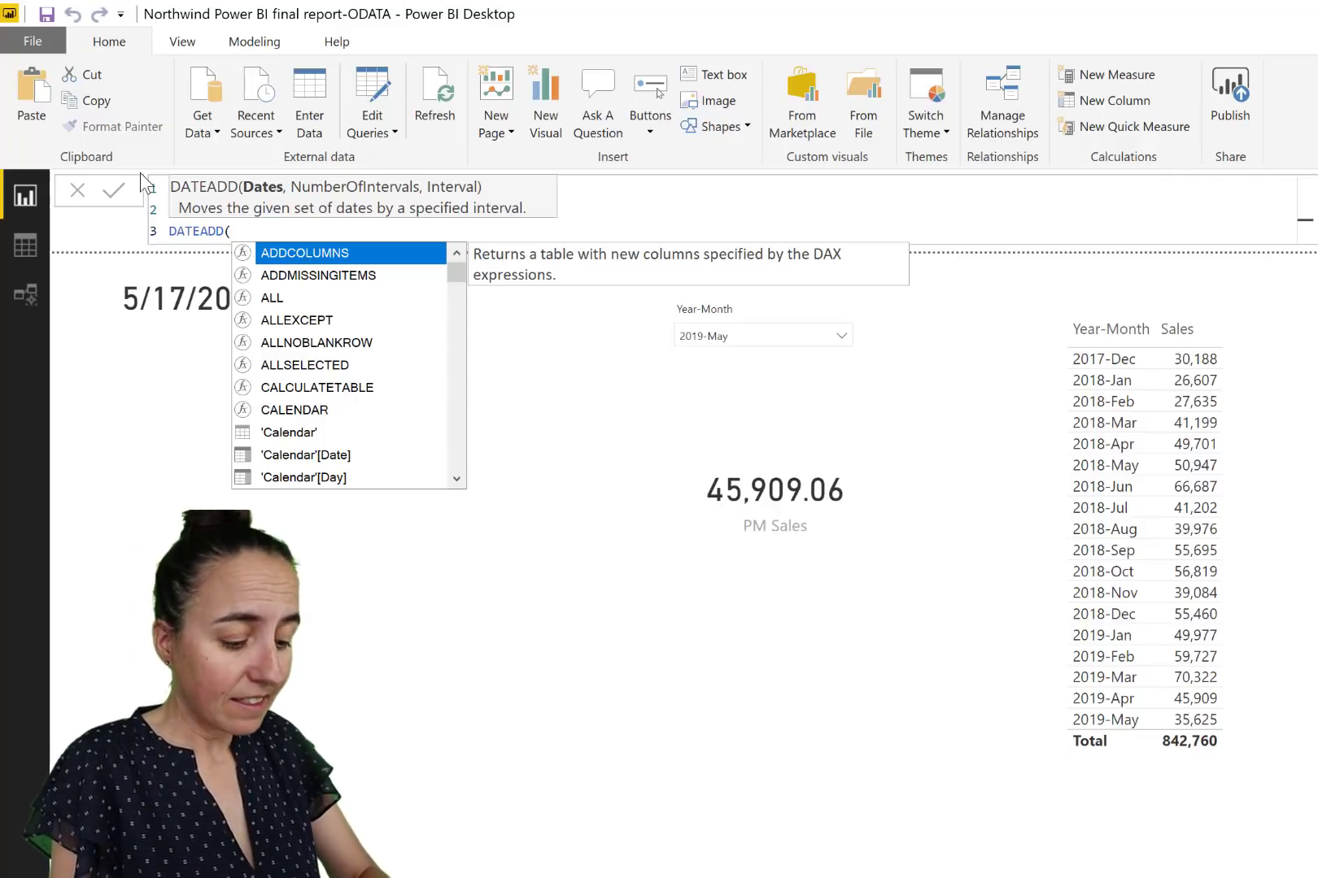
{"action": "type", "text": "FILTER("}
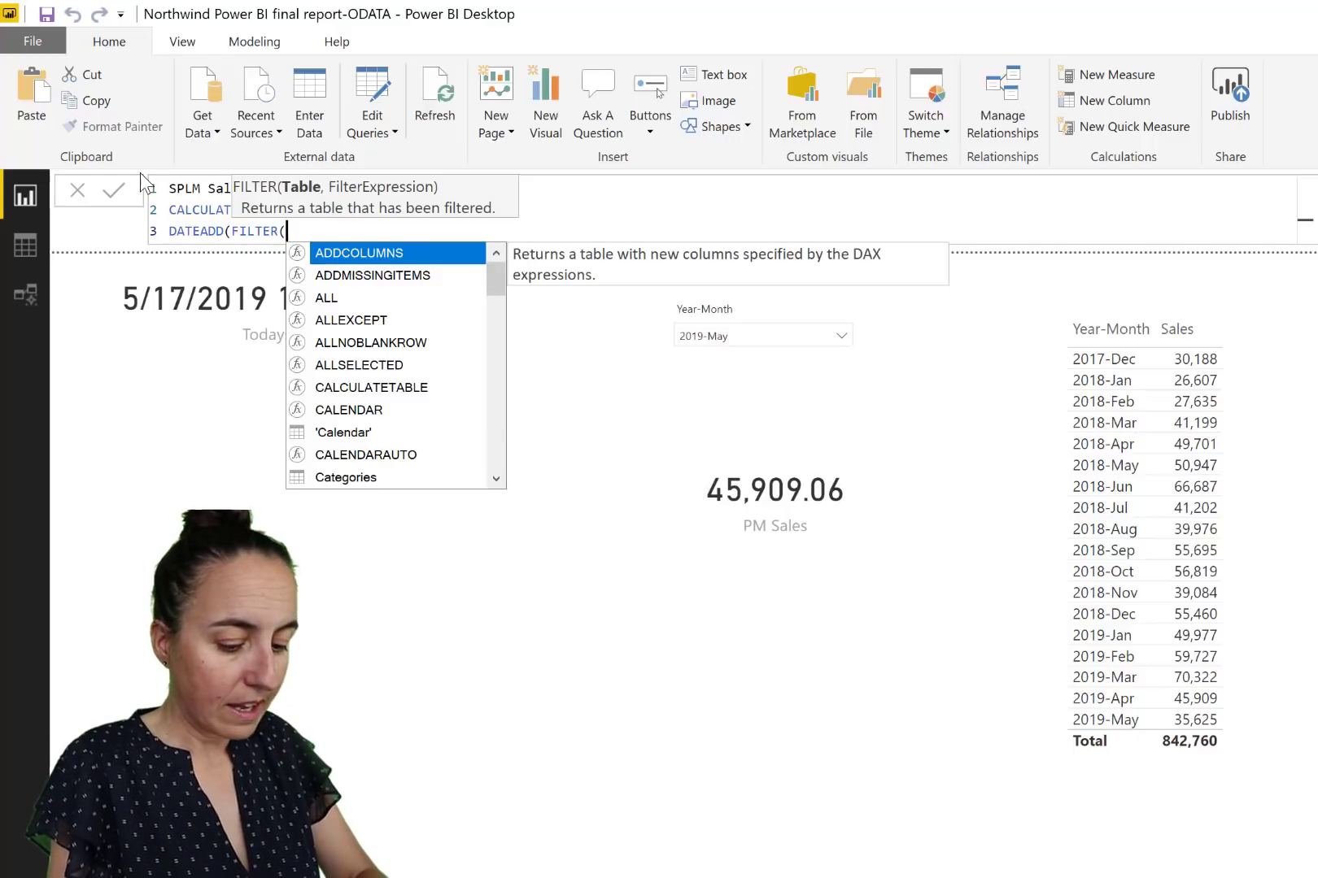
{"action": "type", "text": "mon"}
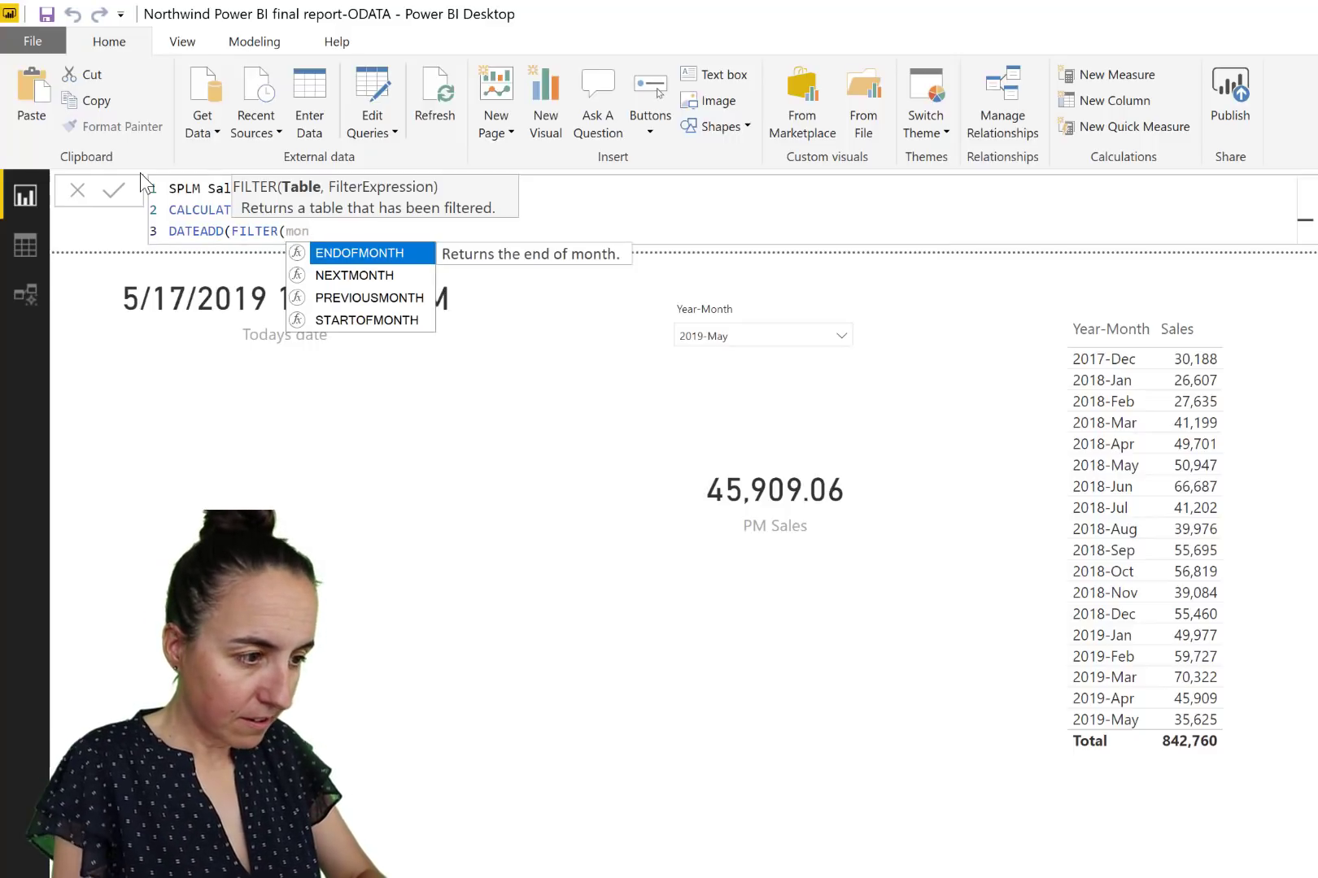
{"action": "key", "text": "BackSpace"}
{"action": "key", "text": "BackSpace"}
{"action": "key", "text": "BackSpace"}
{"action": "type", "text": "date"}
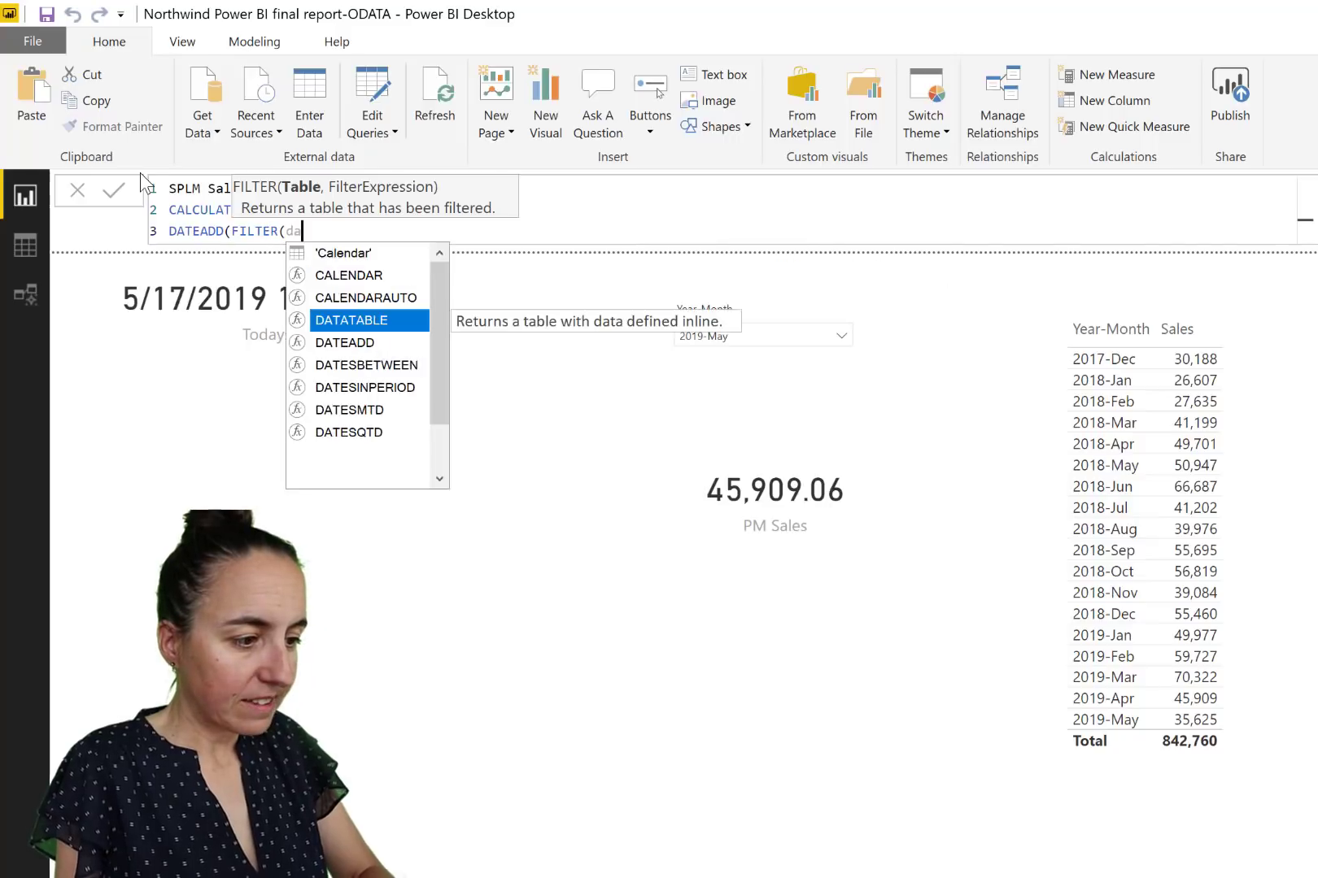
{"action": "key", "text": "Down"}
{"action": "key", "text": "Down"}
{"action": "key", "text": "Down"}
{"action": "key", "text": "Tab"}
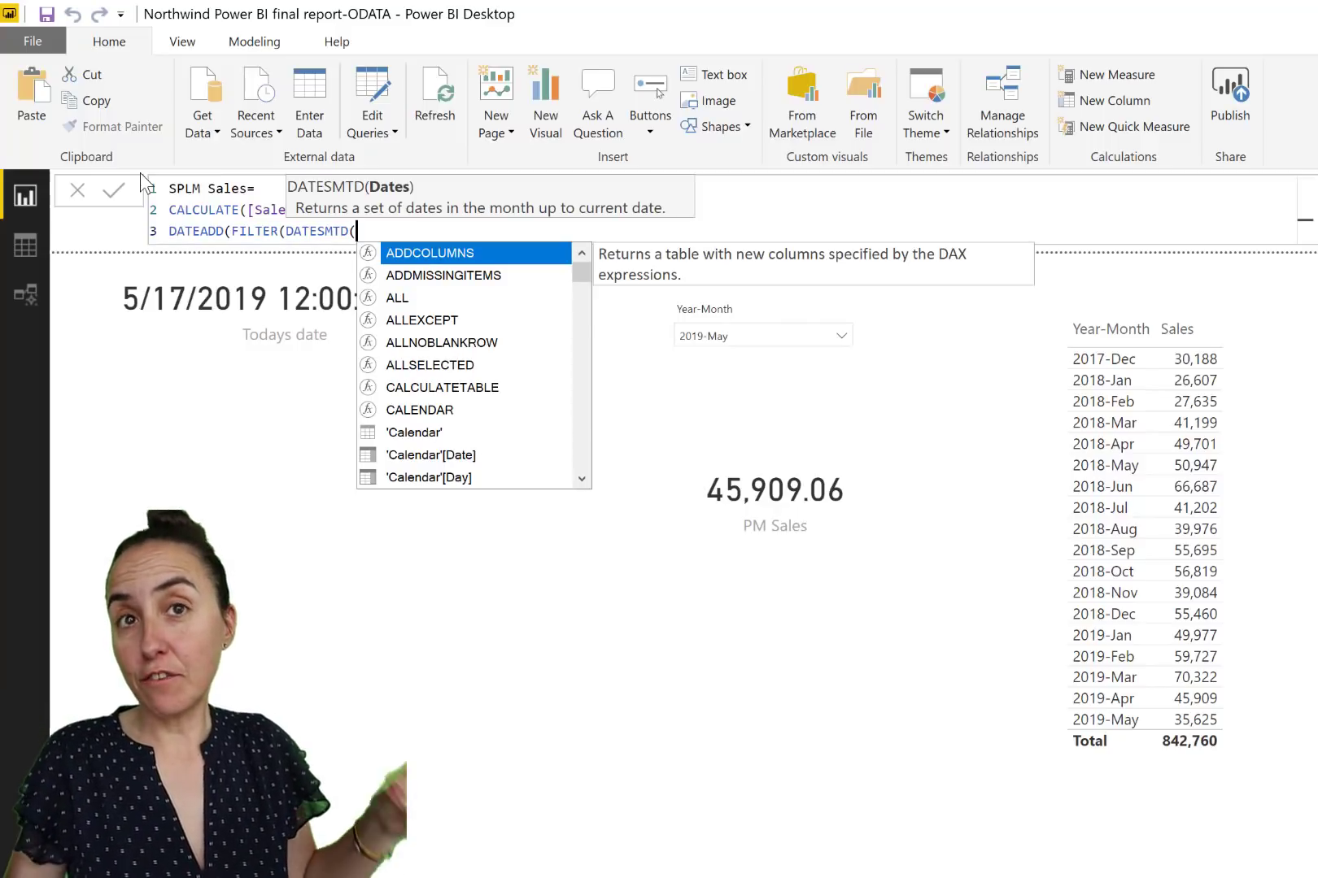
{"action": "type", "text": "cal"}
{"action": "key", "text": "Down"}
{"action": "key", "text": "Down"}
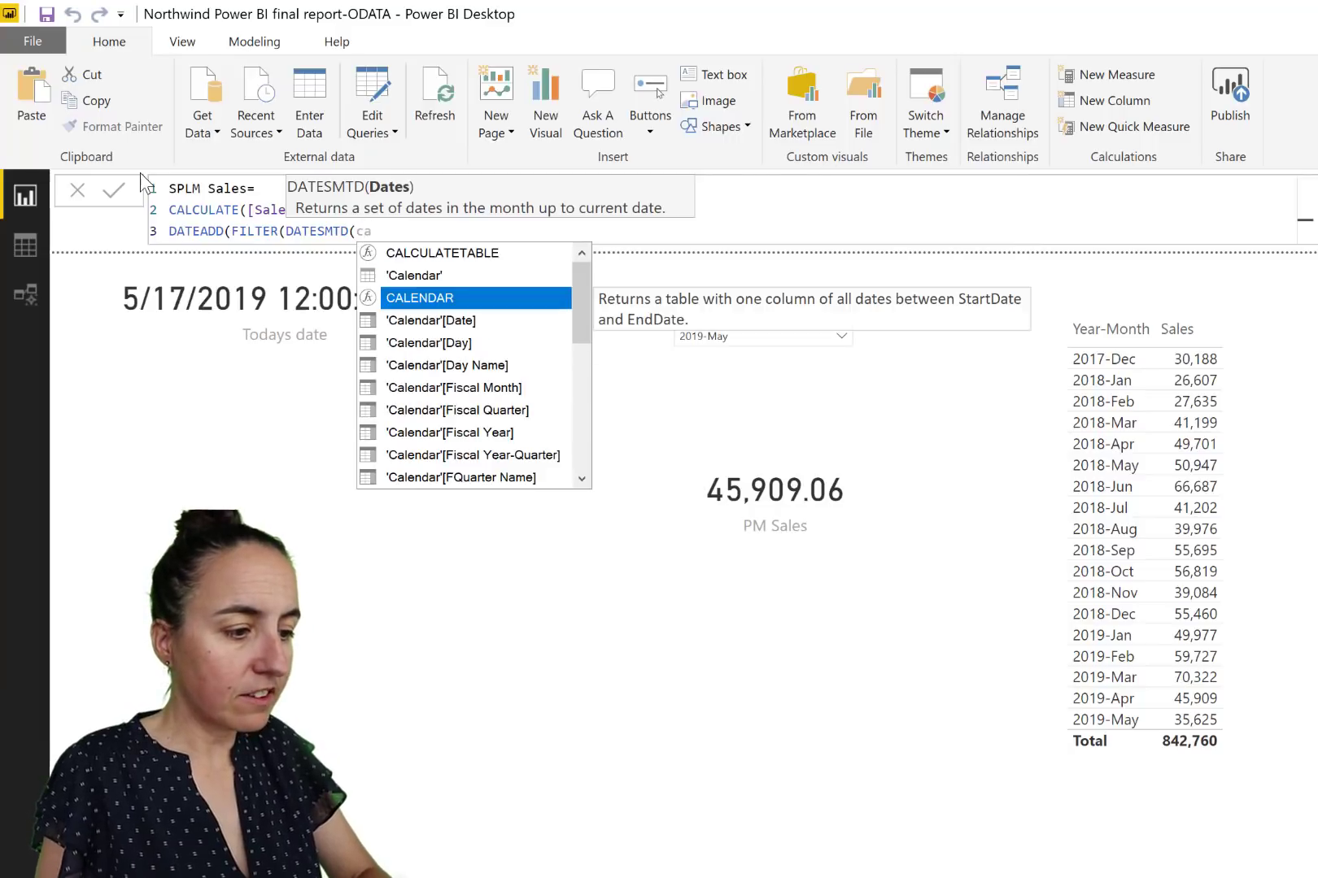
{"action": "key", "text": "Down"}
{"action": "key", "text": "Tab"}
{"action": "type", "text": ")"}
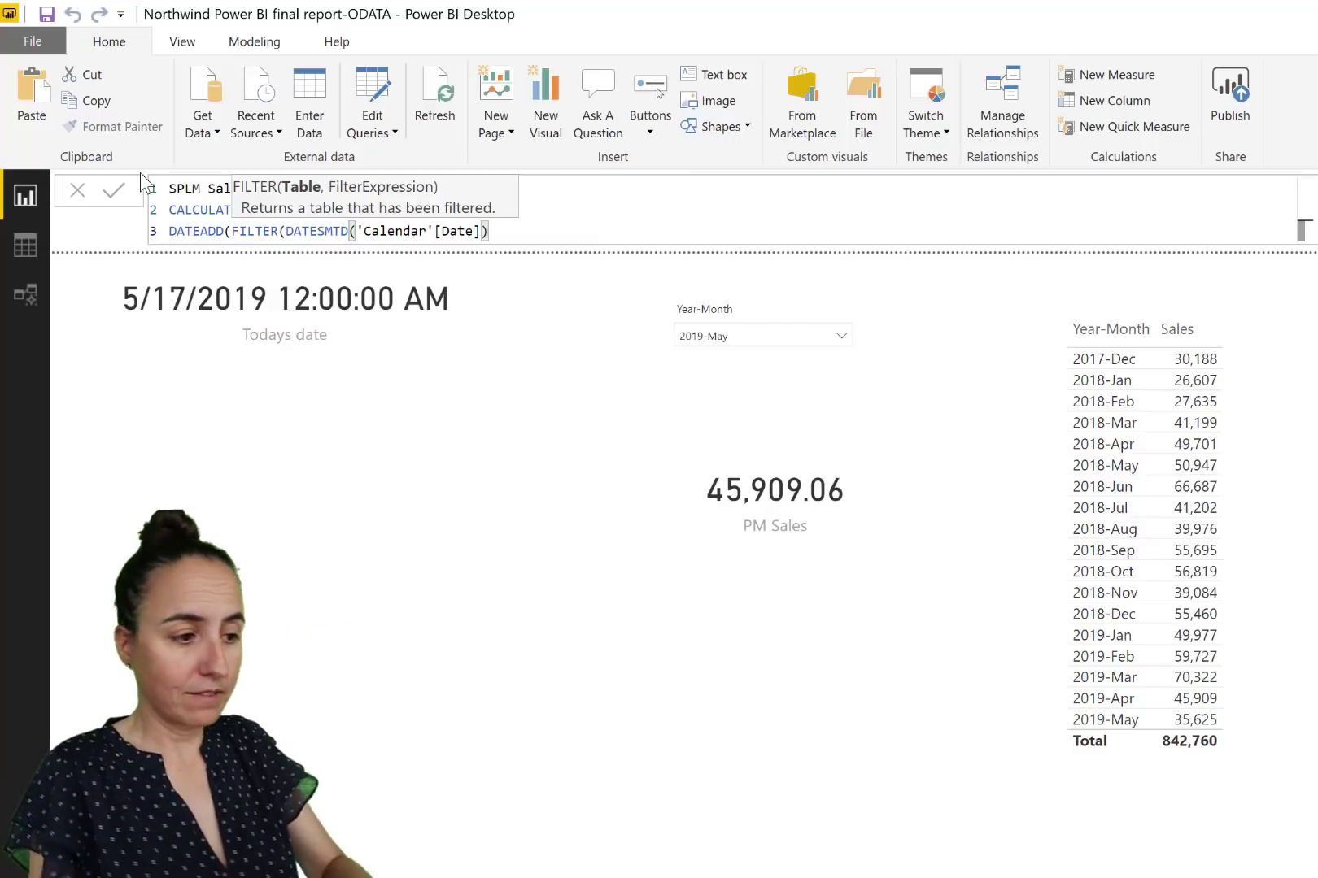
- Add the 'Calendar'[Date]<TODAY() condition and finish with -1, MONTH))
{"action": "type", "text": ","}
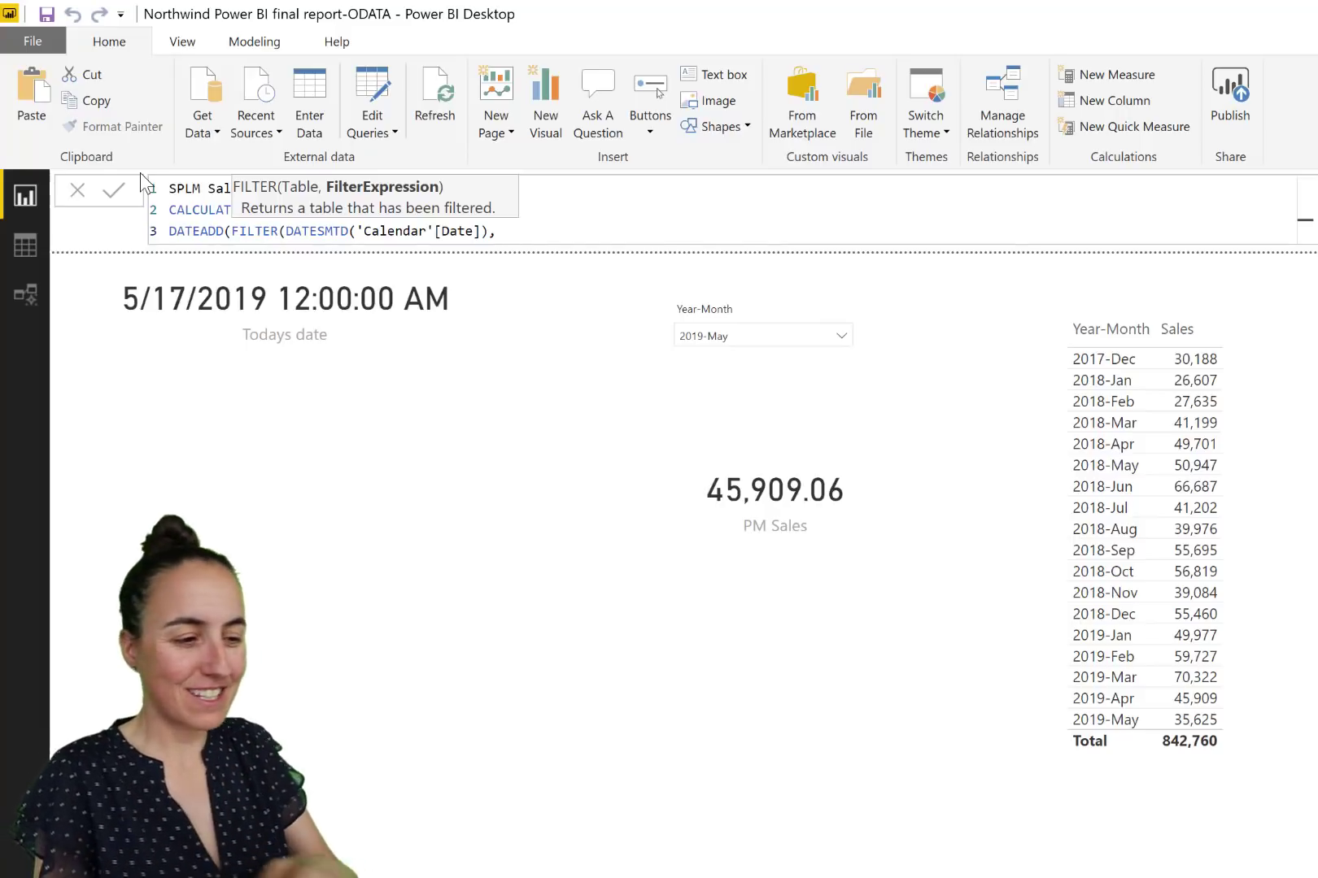
{"action": "type", "text": "cal"}
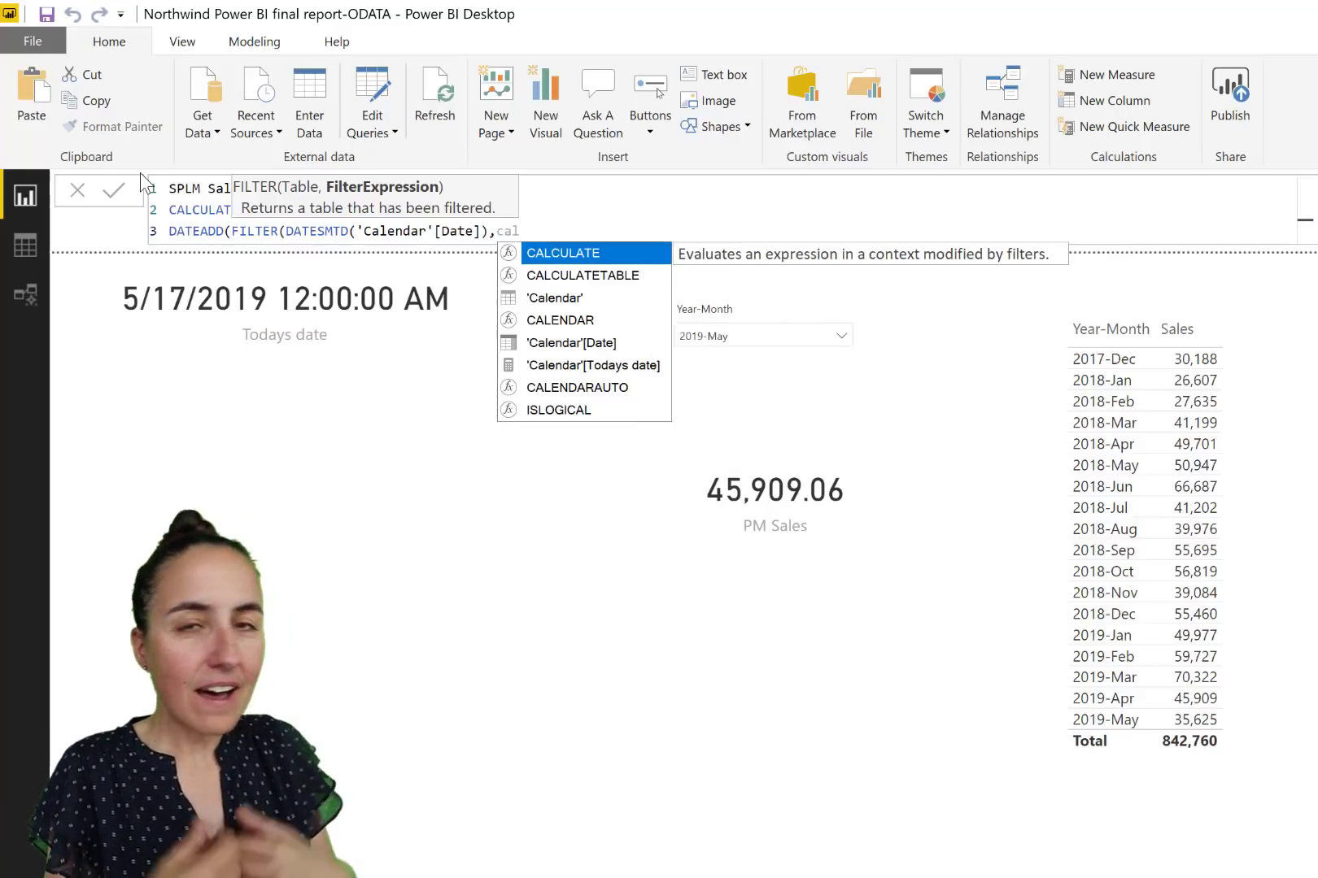
{"action": "key", "text": "Down"}
{"action": "key", "text": "Down"}
{"action": "key", "text": "Down"}
{"action": "key", "text": "Down"}
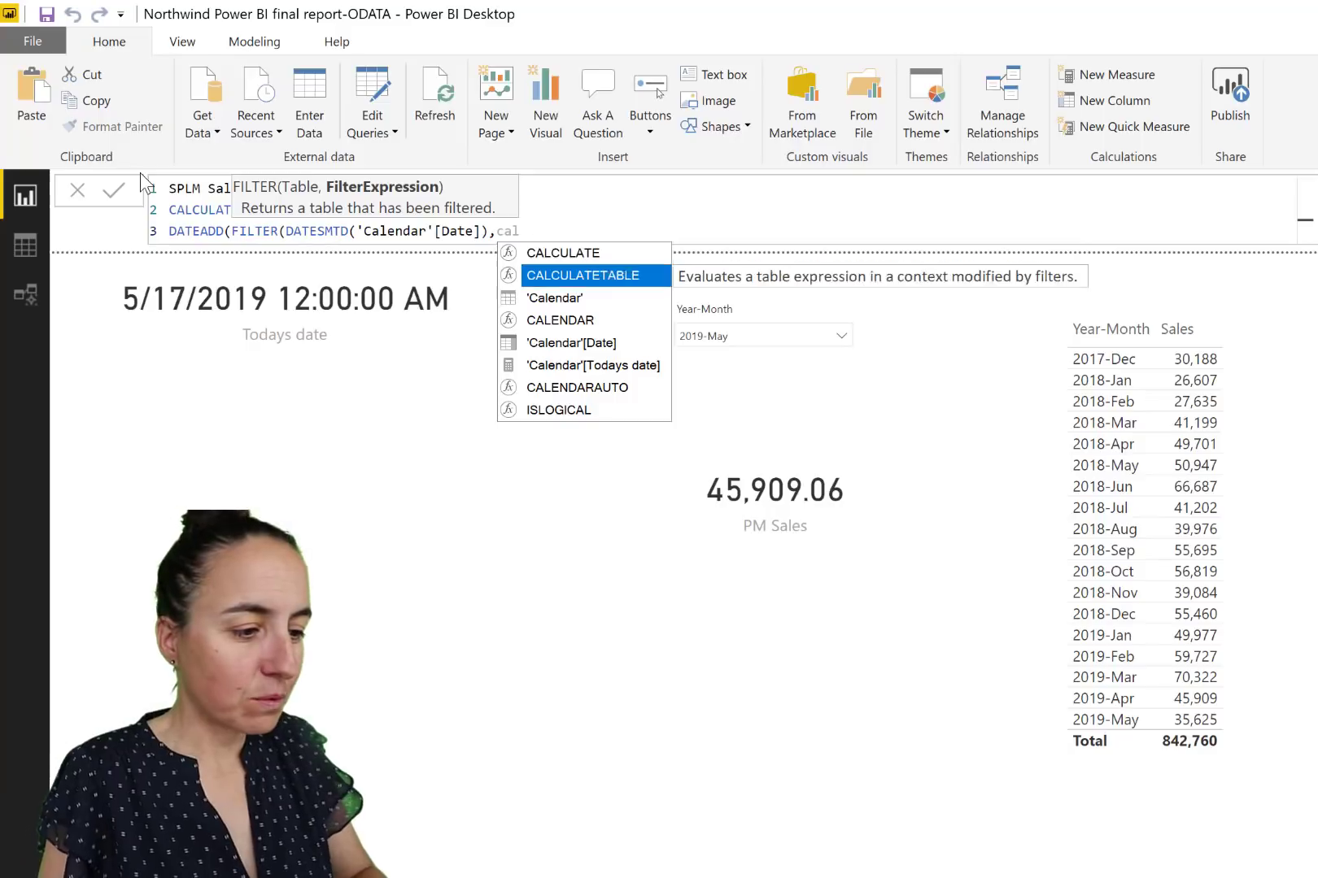
{"action": "key", "text": "Tab"}
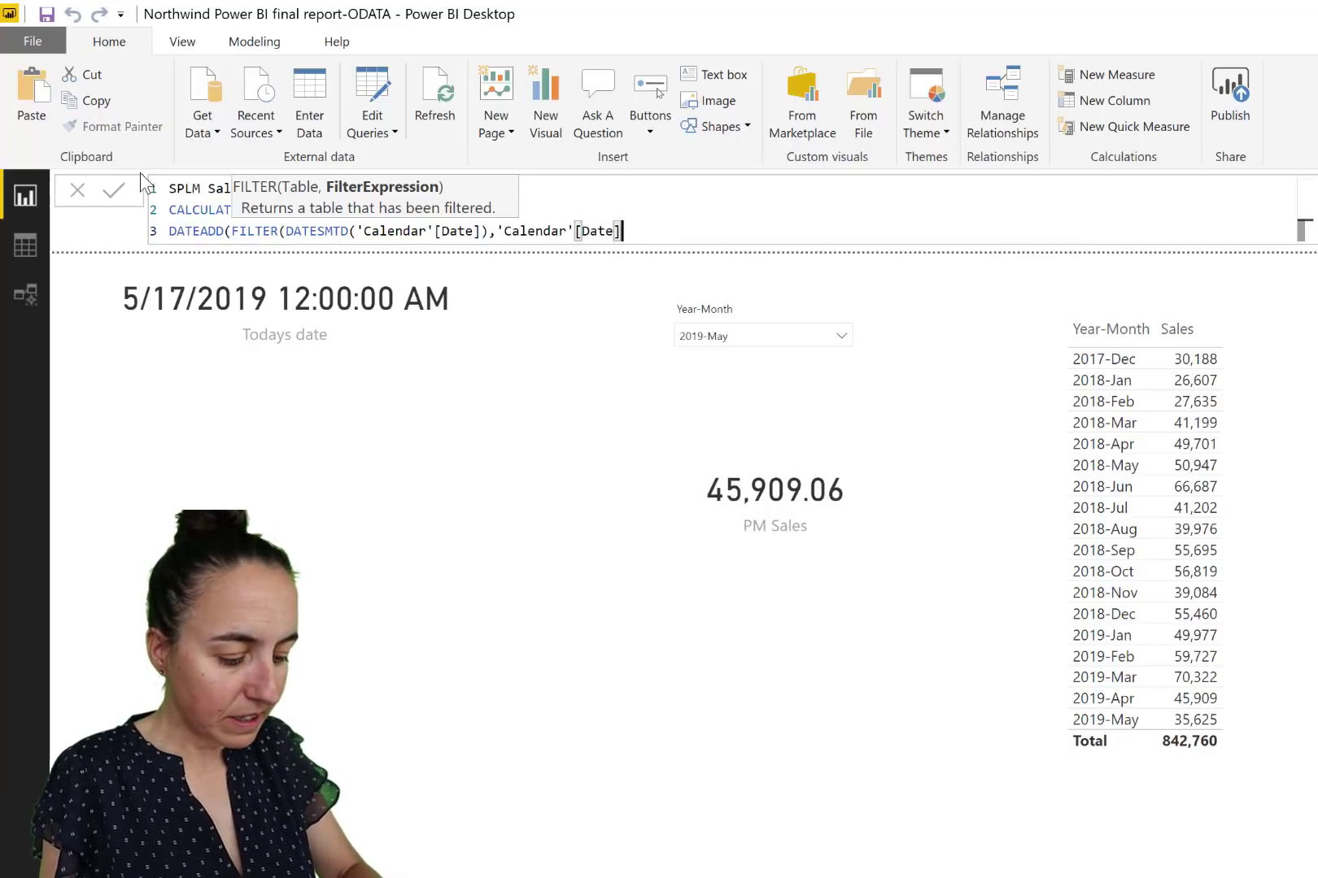
{"action": "type", "text": "<to"}
{"action": "key", "text": "Tab"}
{"action": "type", "text": ")"}
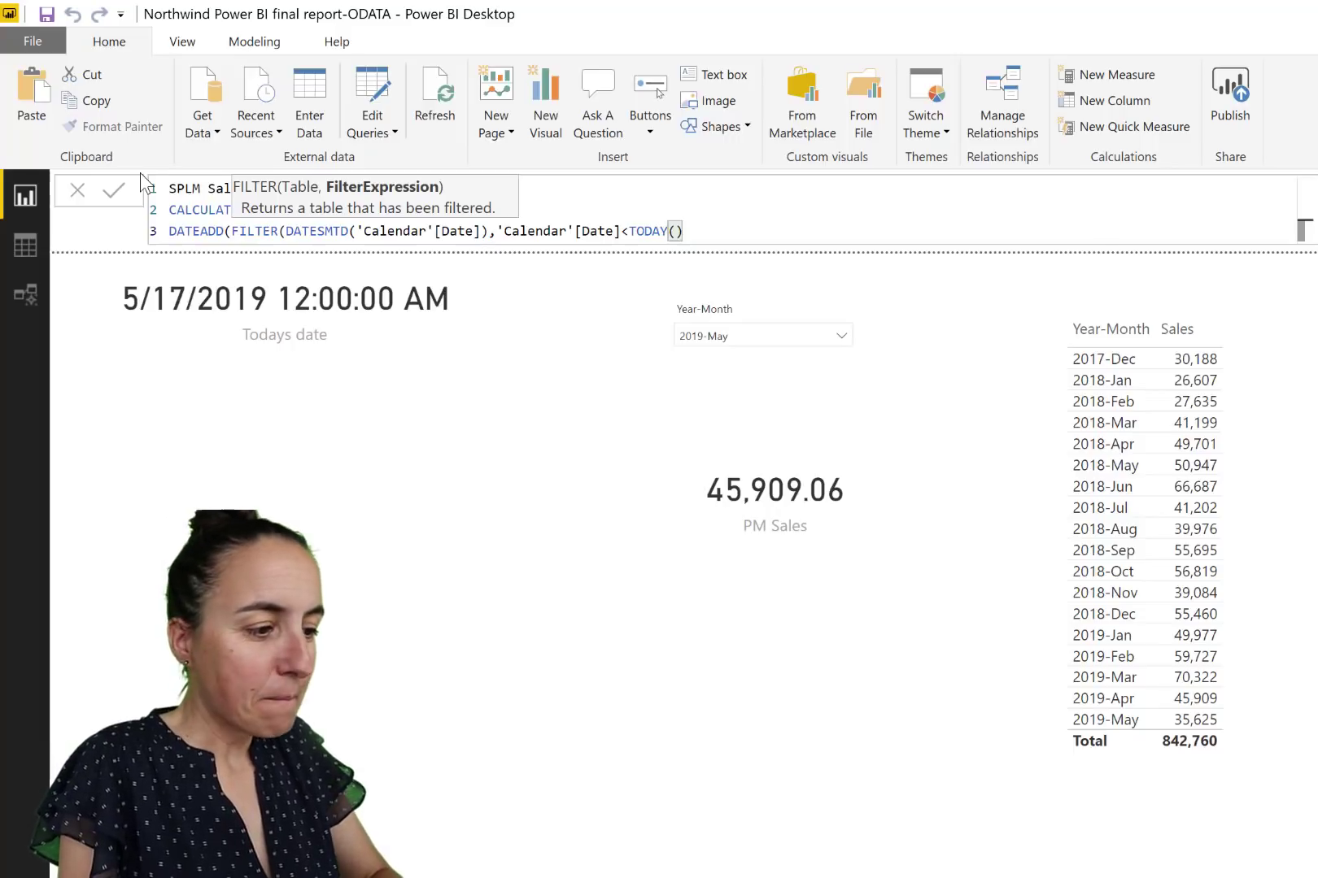
{"action": "type", "text": "),"}
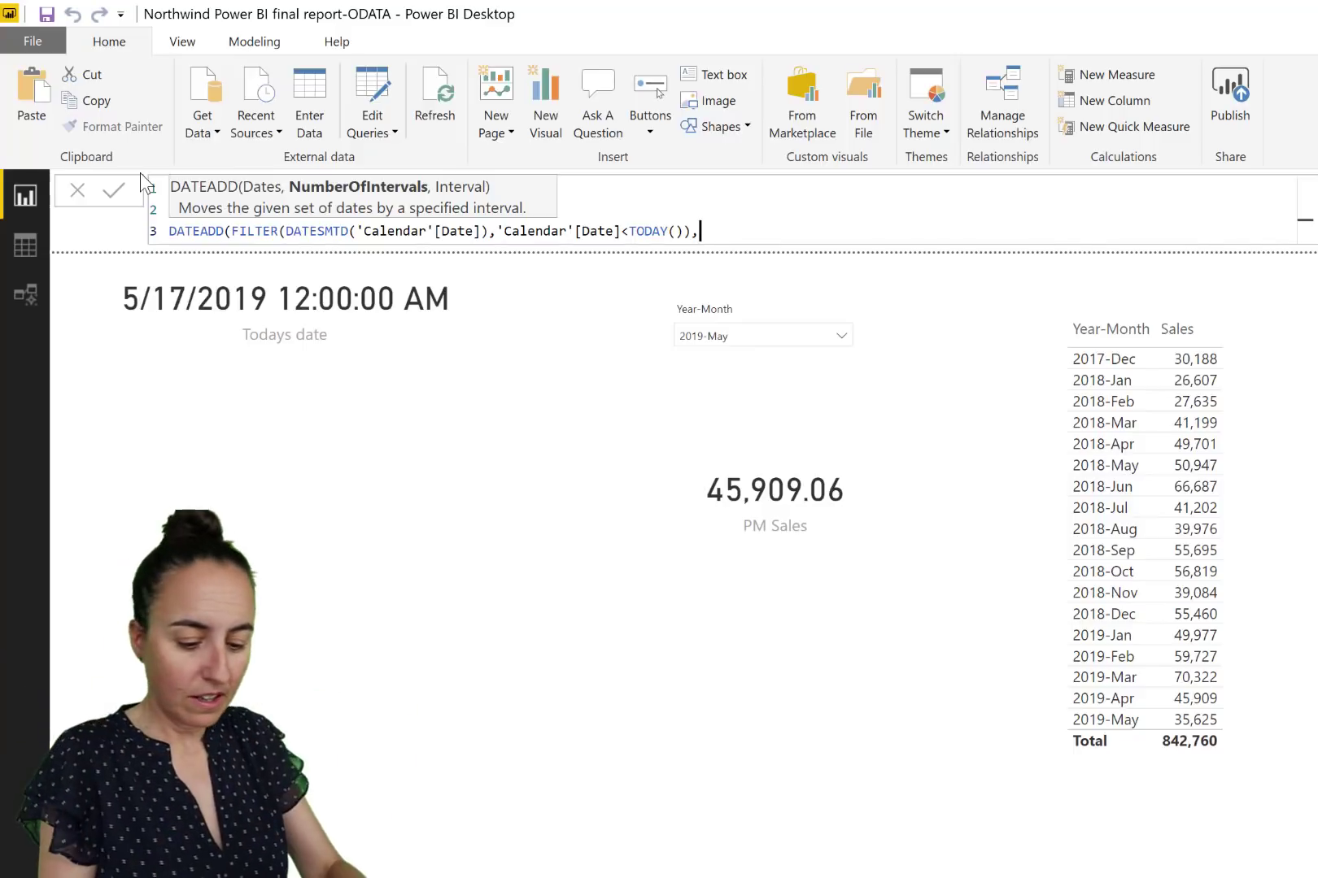
{"action": "type", "text": "-1, MONTH"}
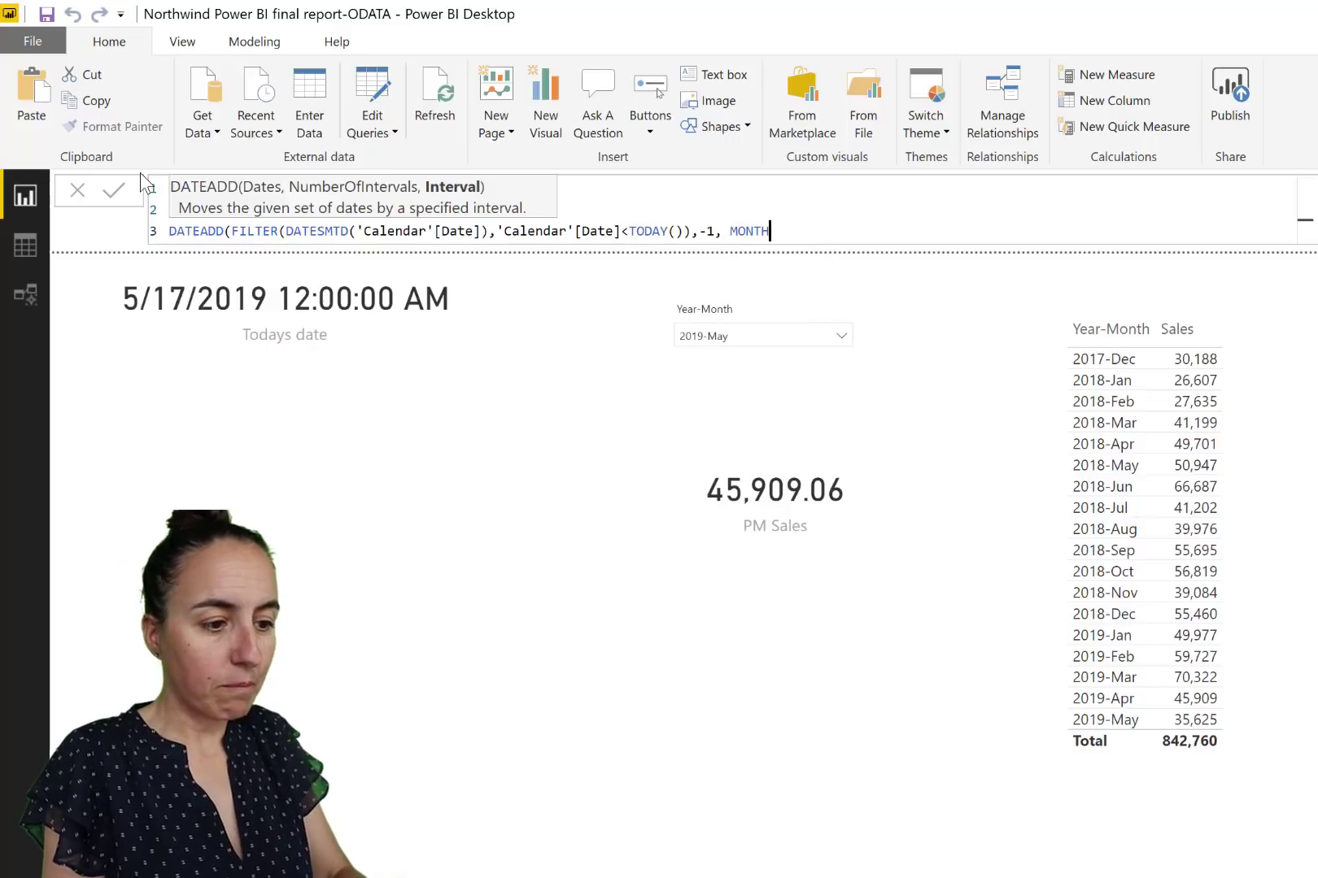
{"action": "type", "text": ")"}
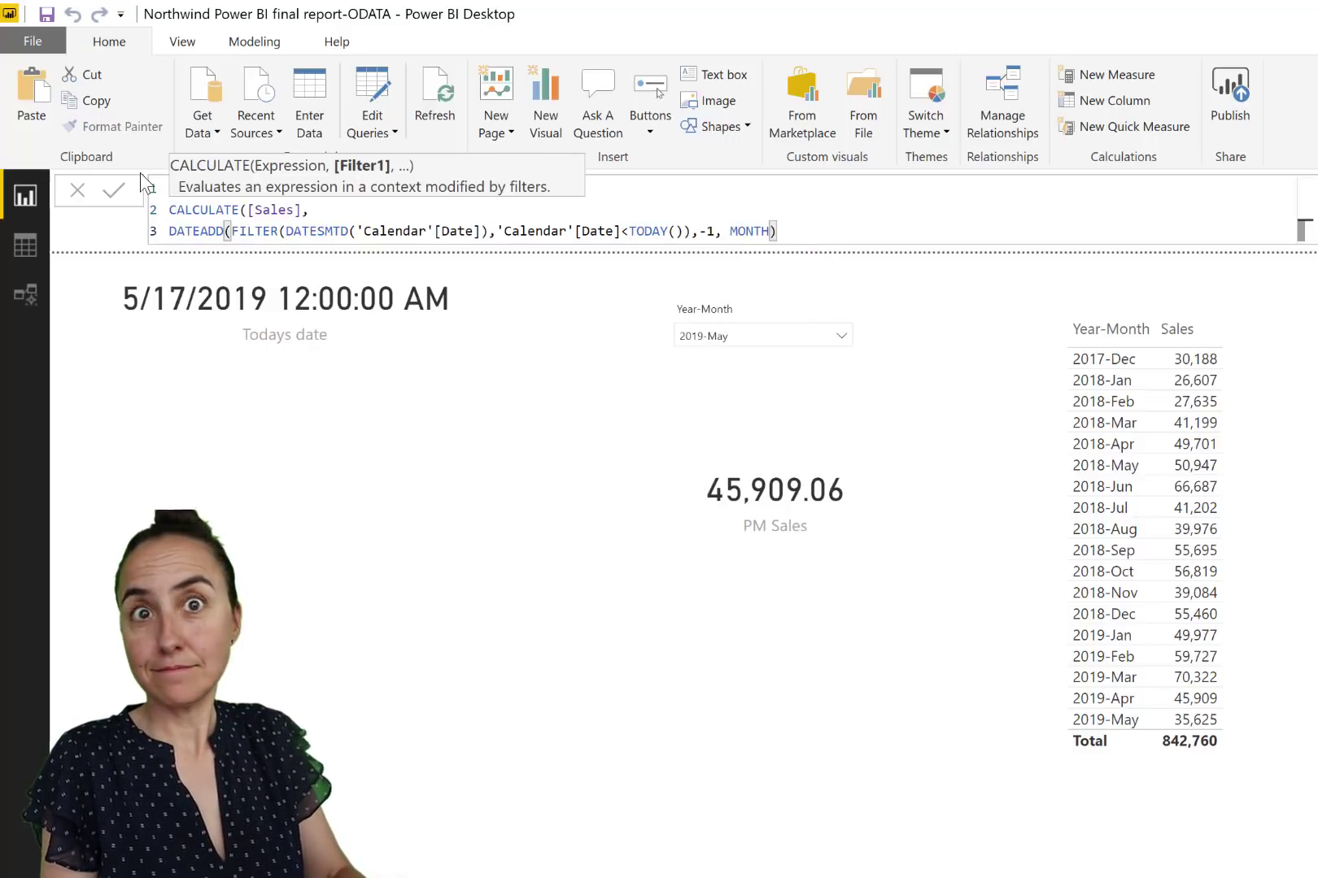
{"action": "type", "text": ")"}
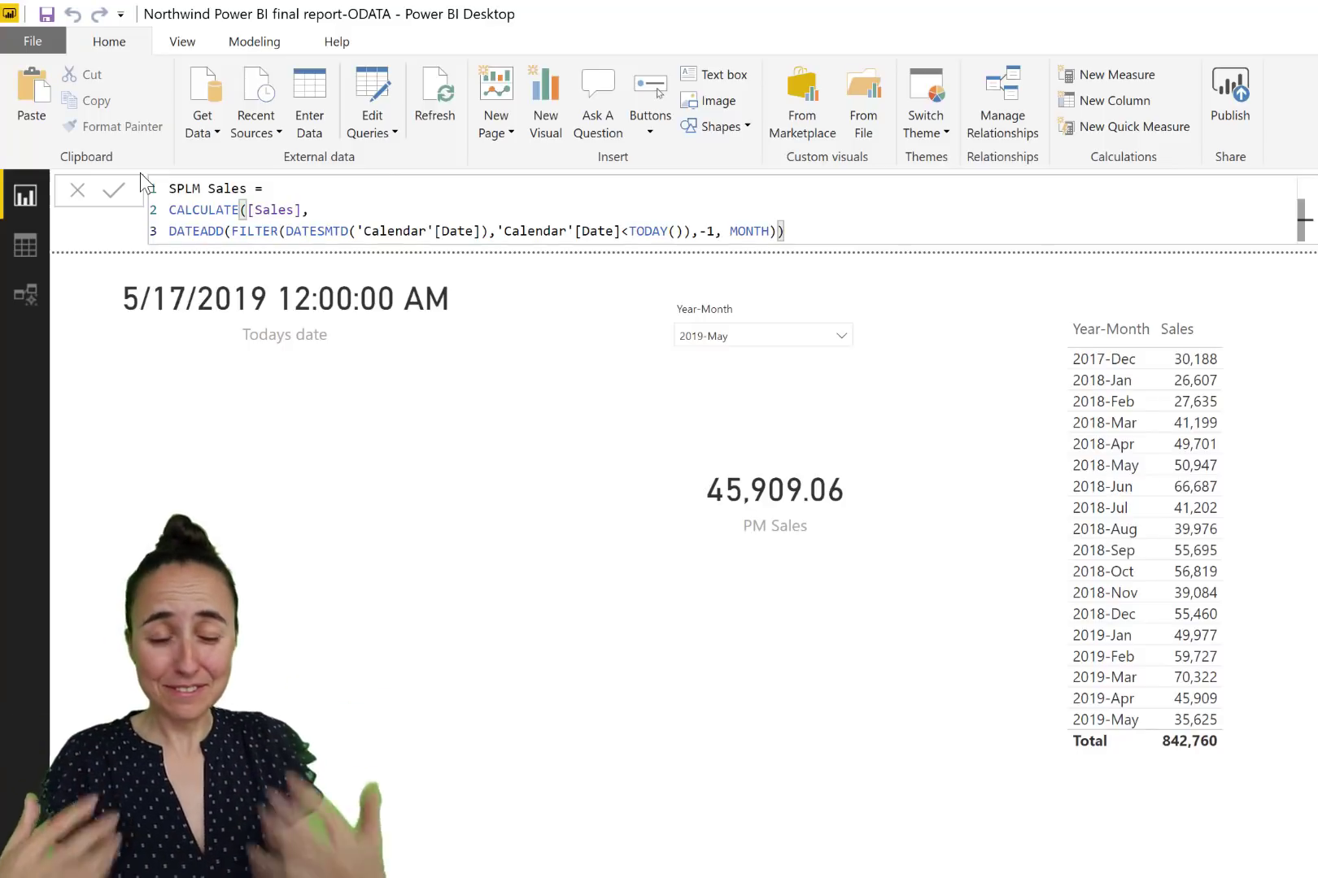
- Place the SPLM Sales measure below the PM Sales card and make it a Card visual
{"action": "left_click_drag", "start_coordinate": [1315, 732], "coordinate": [814, 692]}
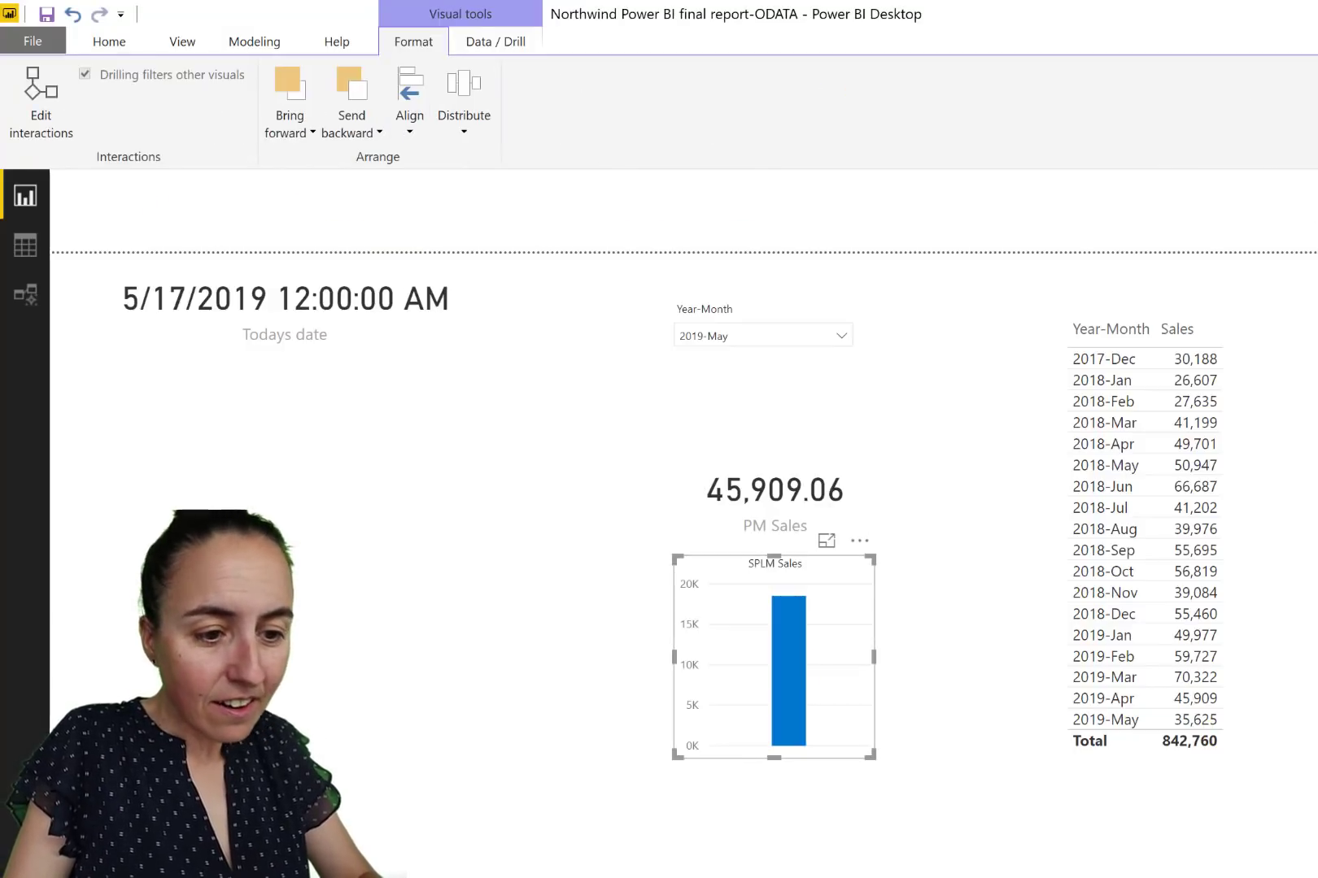
{"action": "left_click", "coordinate": [1314, 204]}
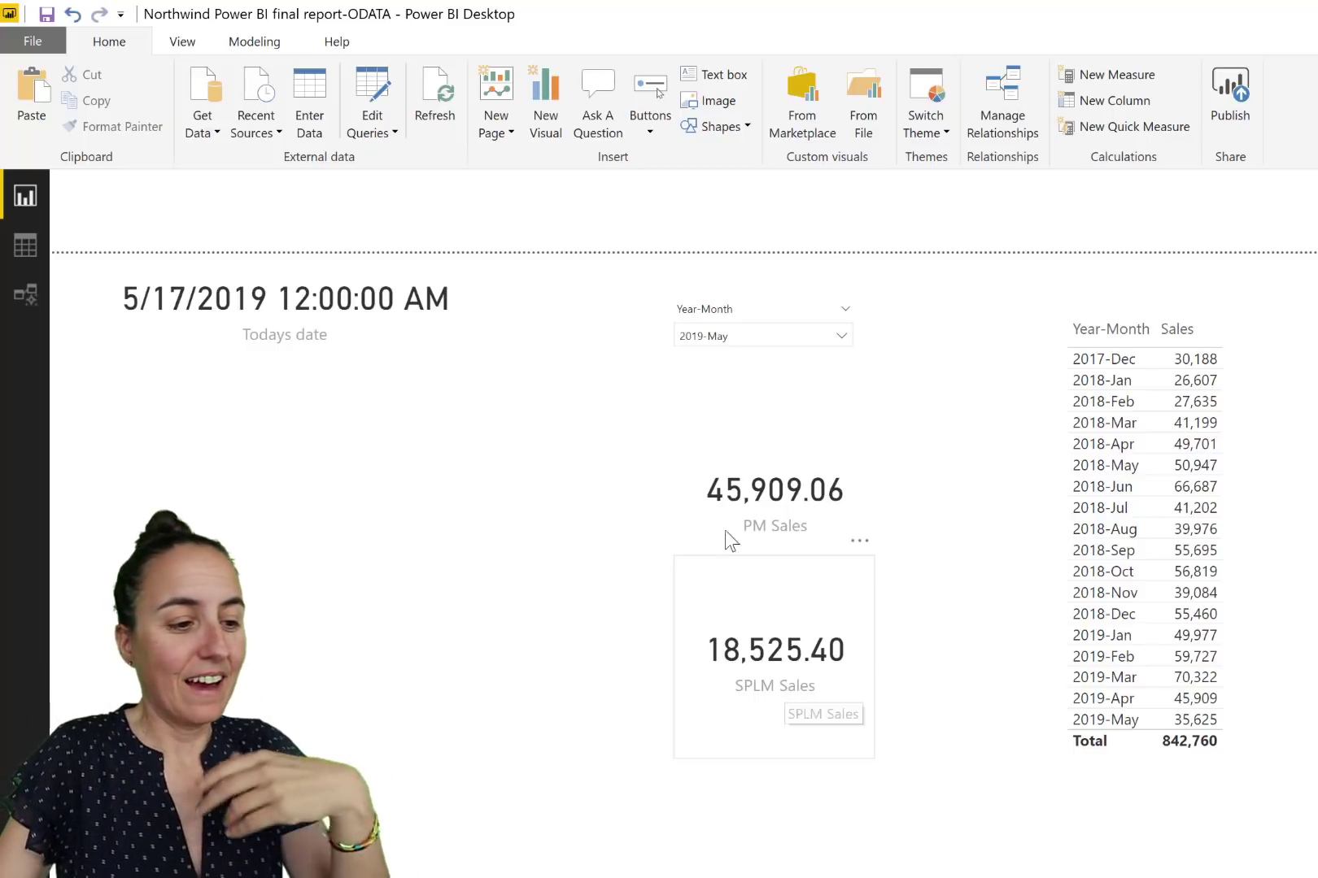
- Select 2019-Apr in the Year-Month slicer dropdown
{"action": "left_click", "coordinate": [827, 337]}
{"action": "scroll", "coordinate": [786, 526], "scroll_direction": "down", "scroll_amount": 5}
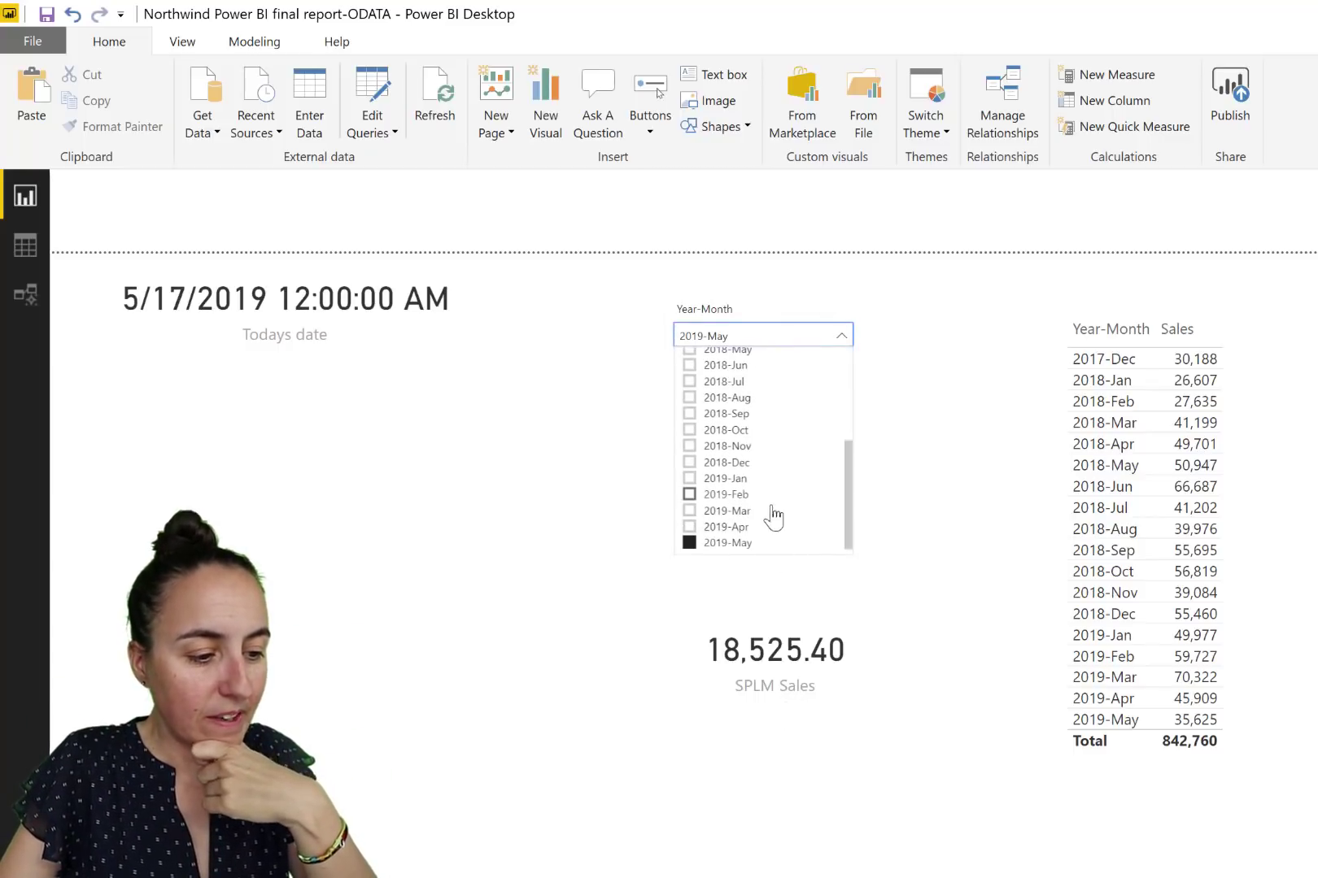
{"action": "left_click", "coordinate": [733, 527]}
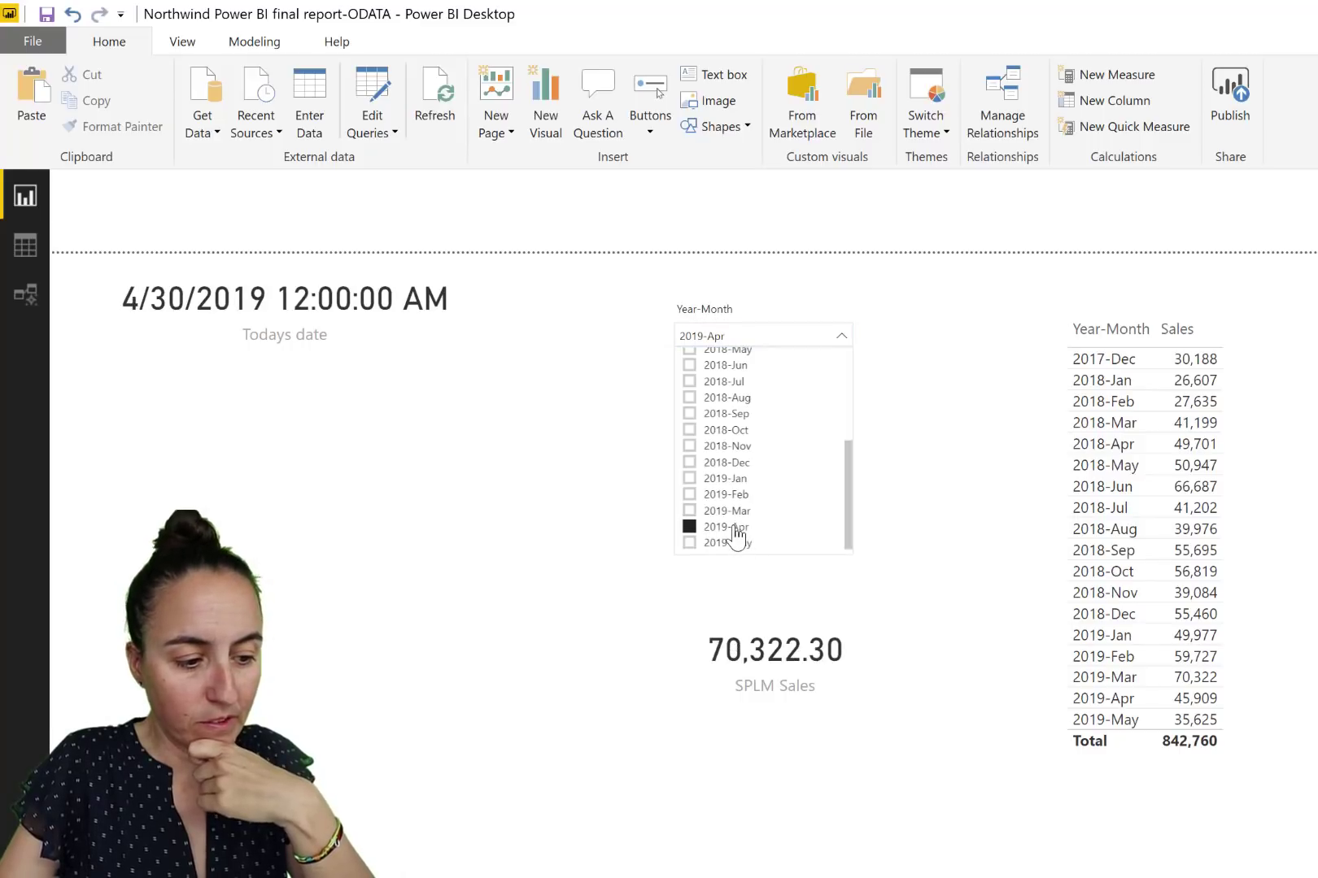